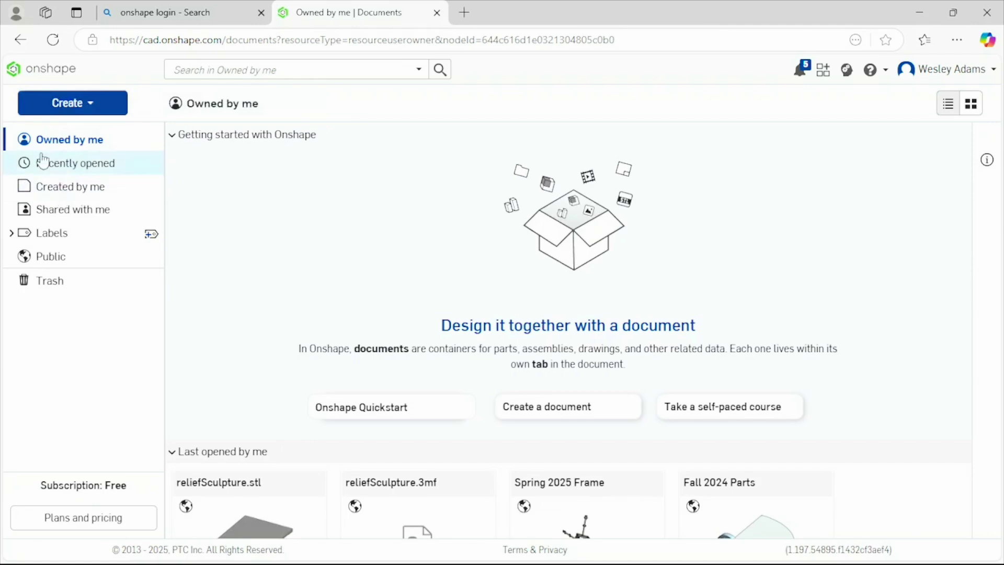
Create a new public Onshape document named 'Aluminum Cube for 4th Axis CNC'.
click(69, 107)
click(71, 130)
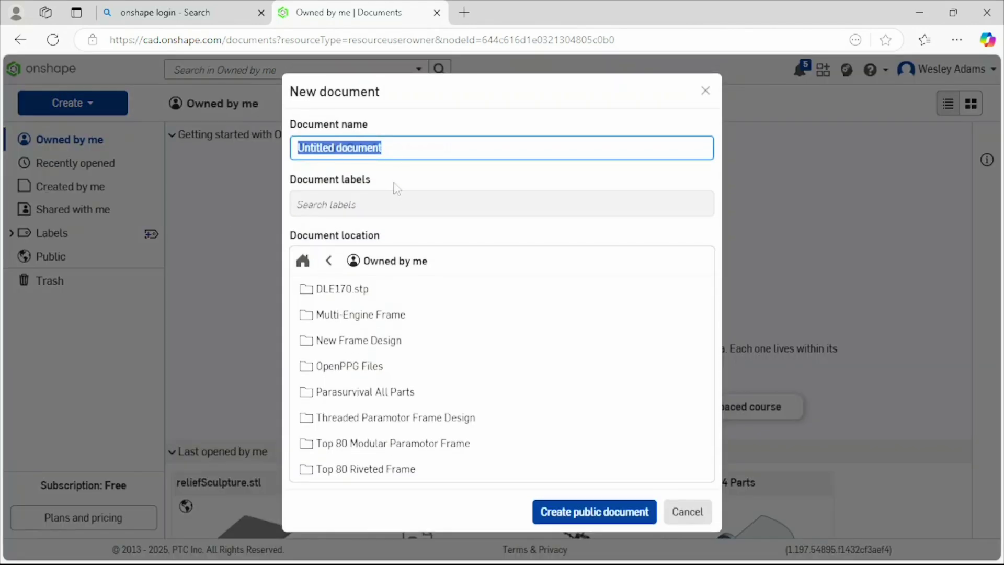
text(Aluminum Cube for 4th Axis CNC)
click(579, 499)
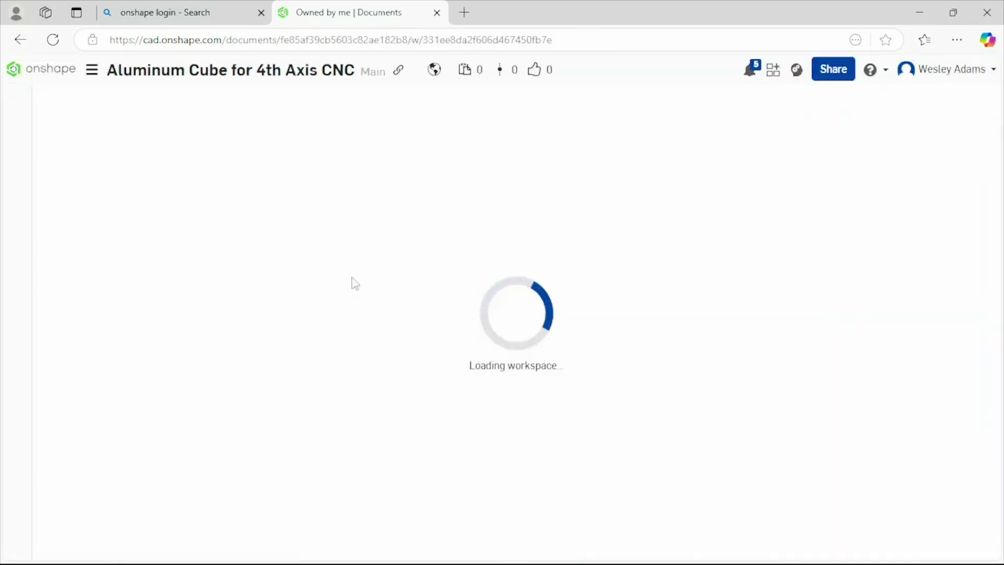
Sketch a corner rectangle on the Top plane from the origin, roughly 2.279 by 2.17.
click(938, 167)
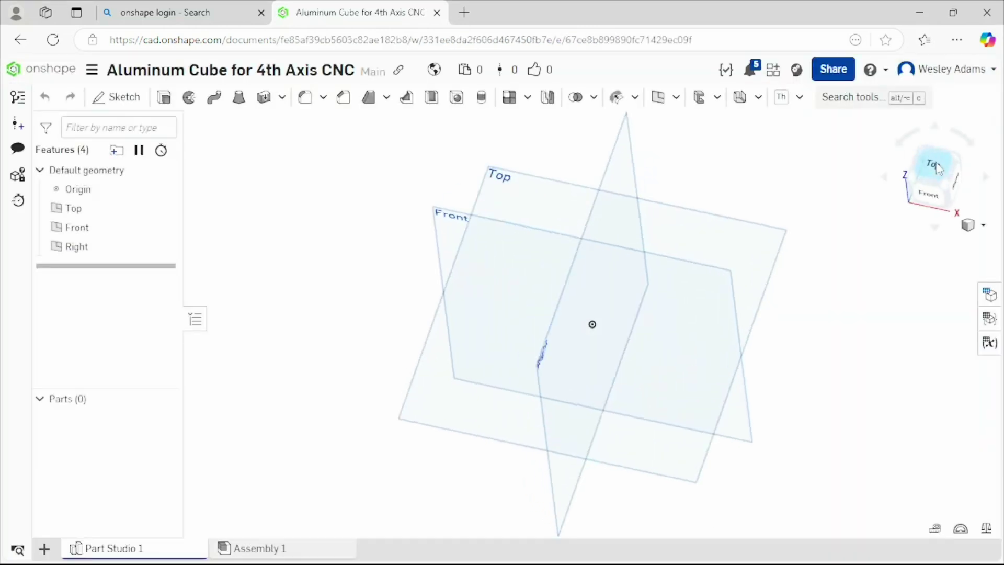
click(115, 97)
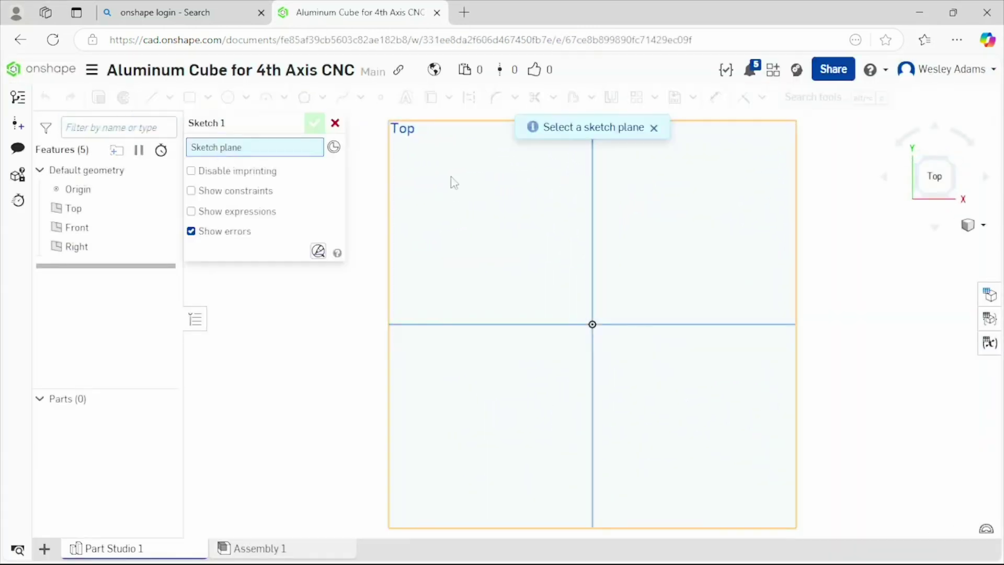
click(422, 140)
click(188, 98)
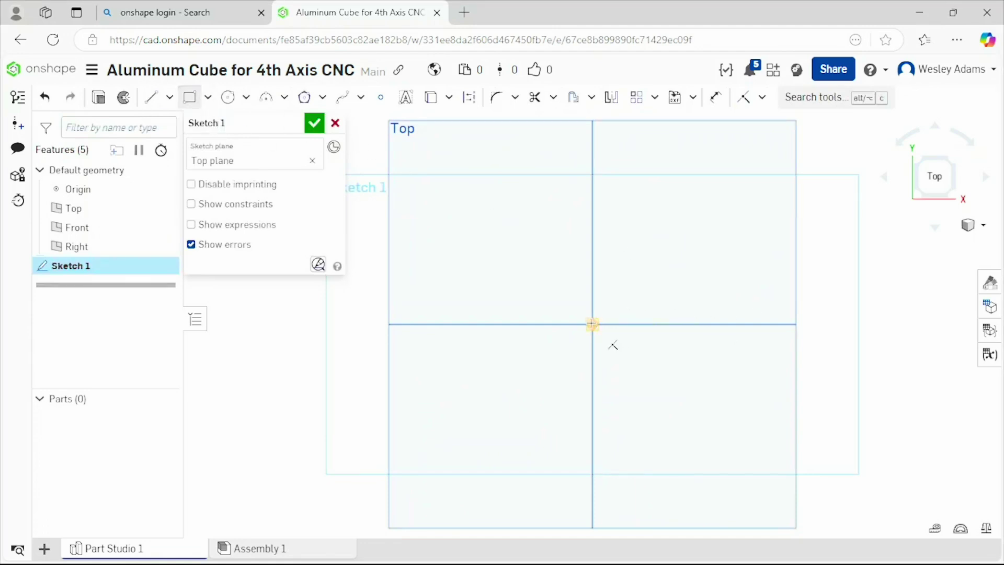
click(592, 324)
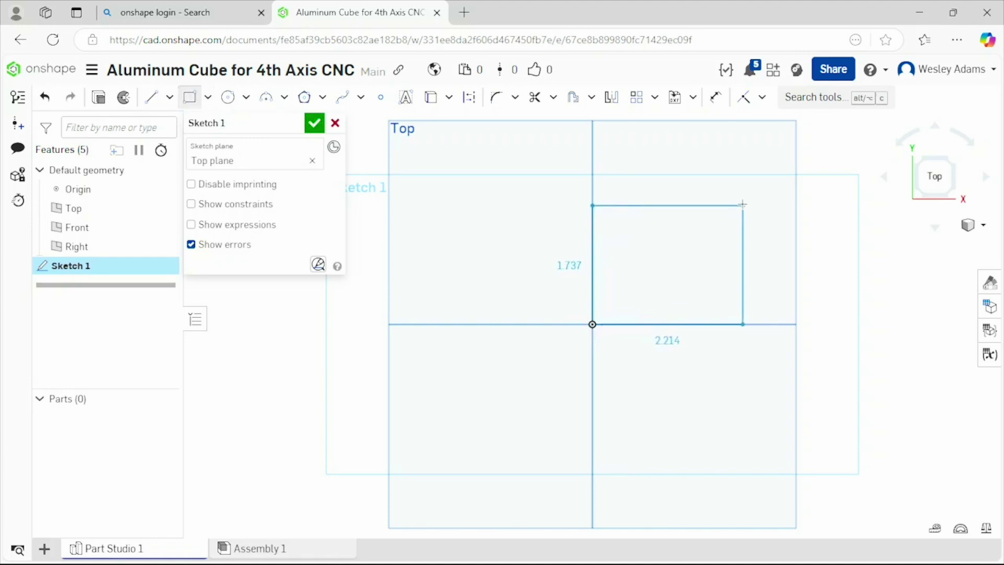
click(747, 177)
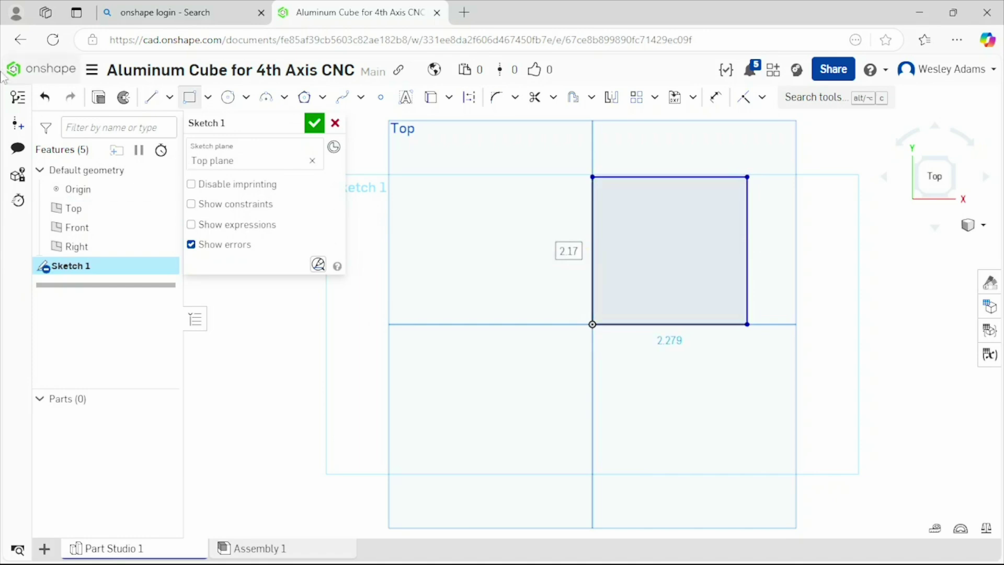
click(92, 71)
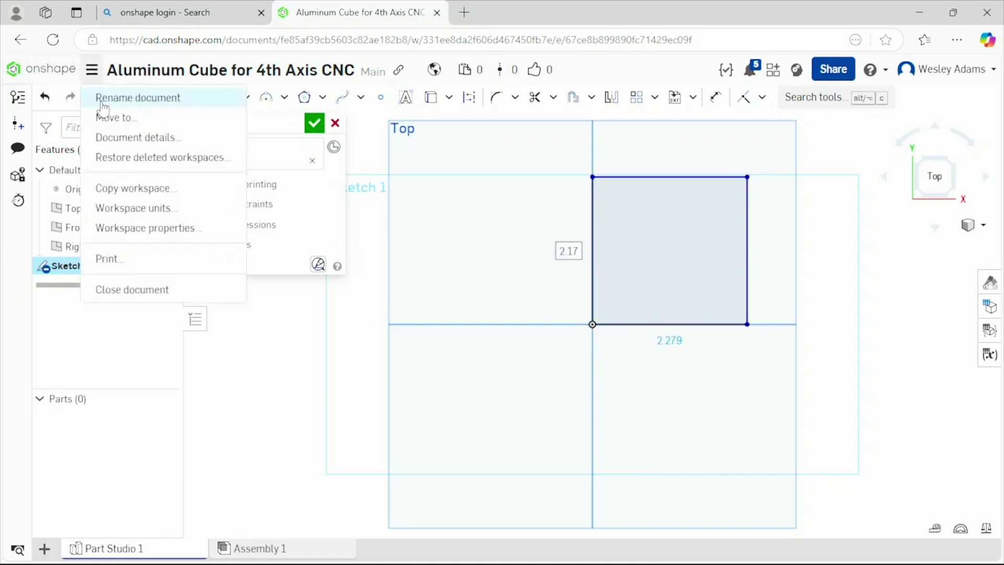
Change the workspace's default length unit from Inch to Millimeter.
click(119, 209)
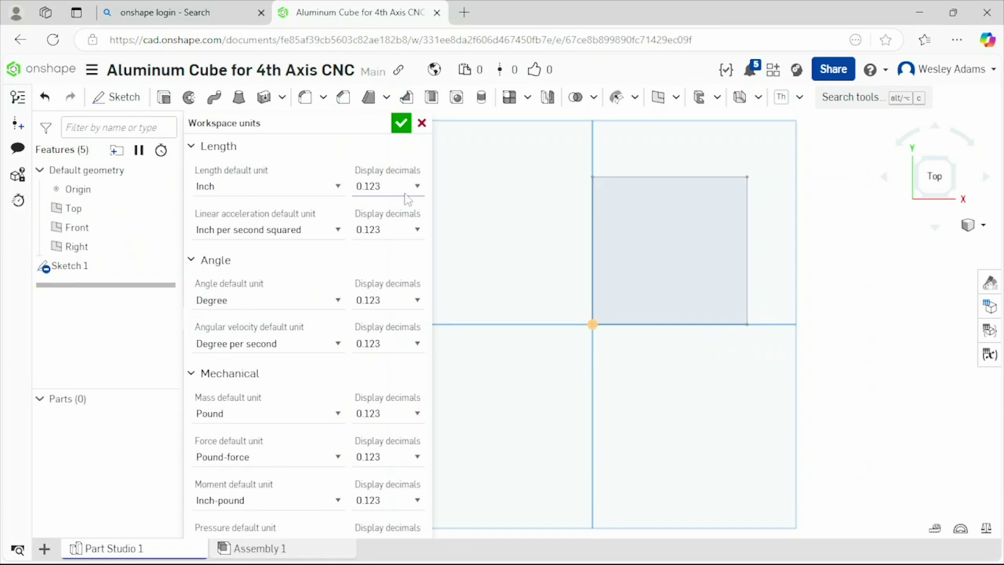
click(339, 188)
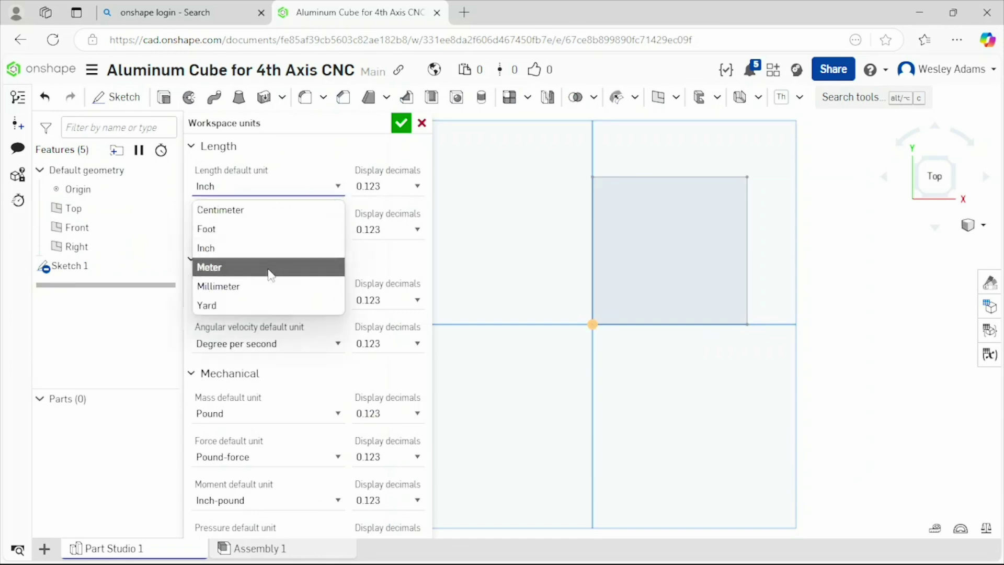
click(242, 285)
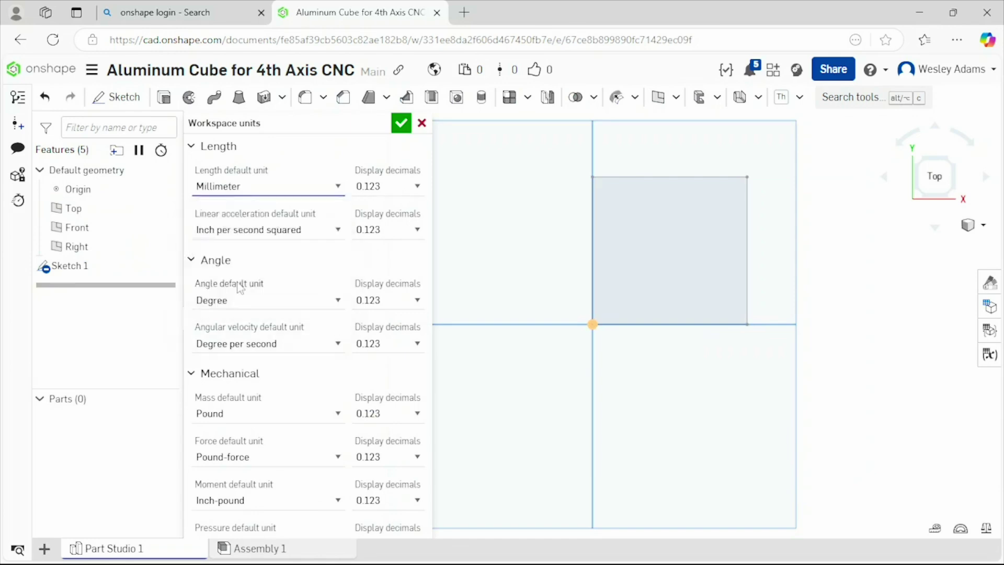
click(401, 123)
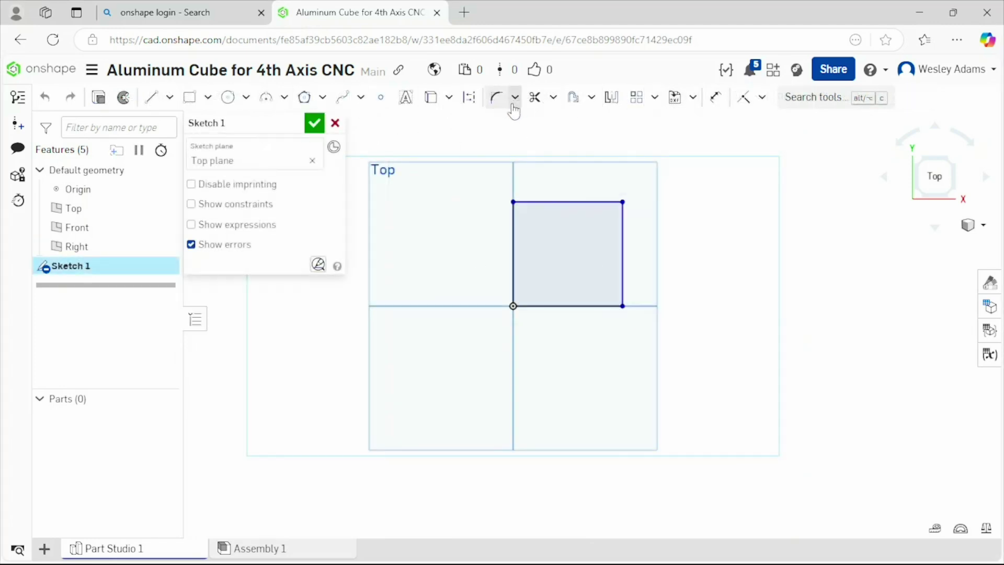
Dimension the rectangle's right and top edges to 50 mm each, then finish Sketch 1.
click(722, 101)
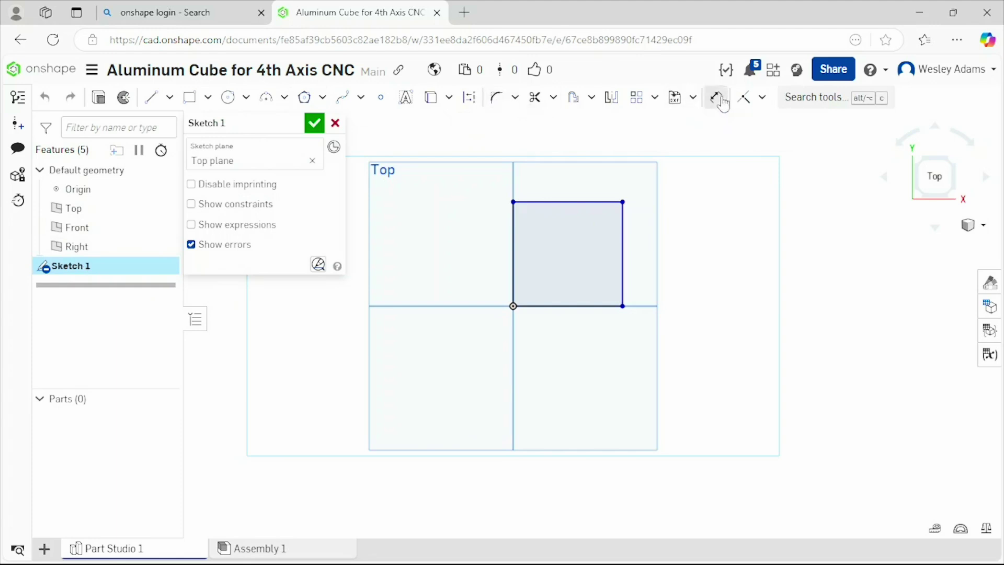
click(623, 252)
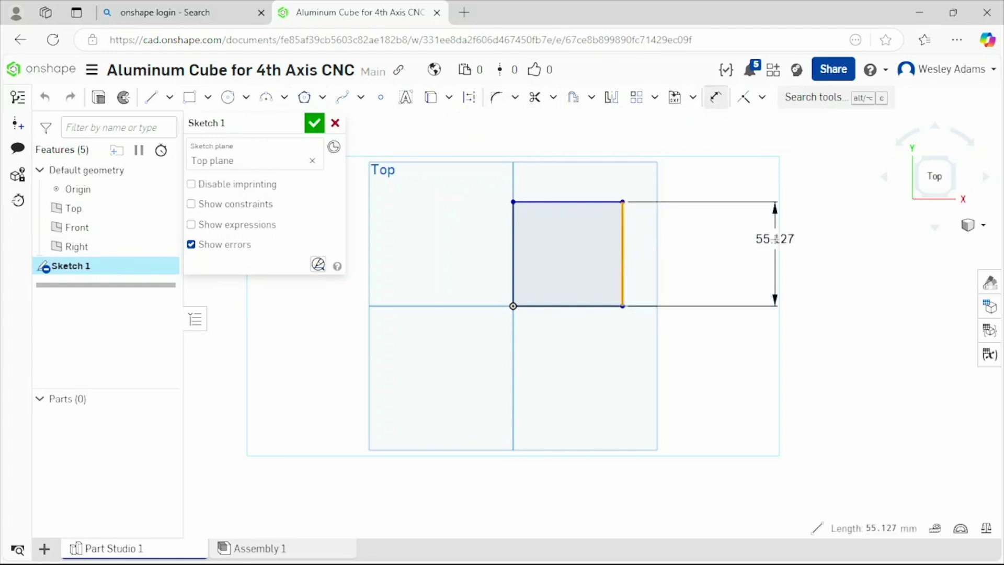
click(777, 246)
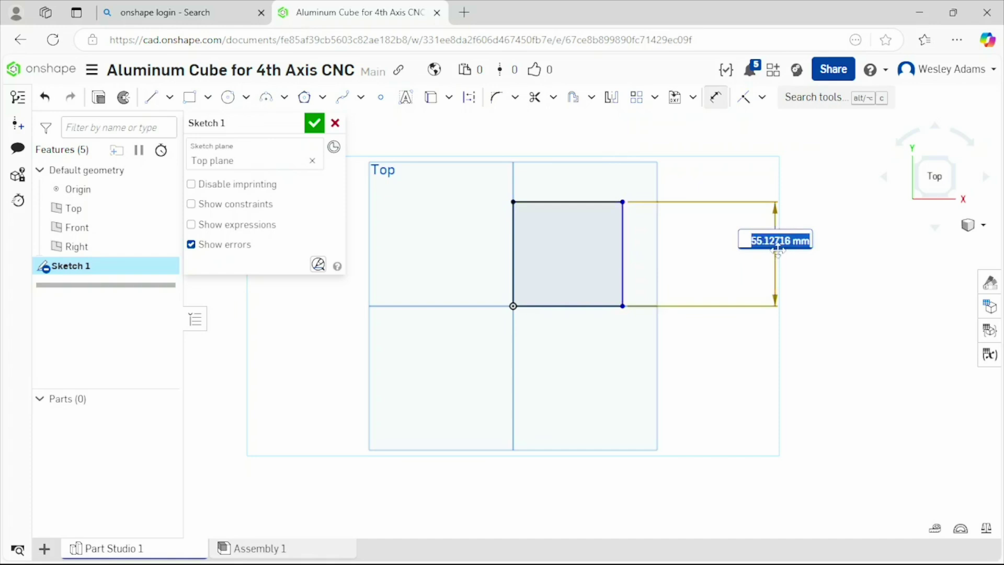
text(50)
key(Return)
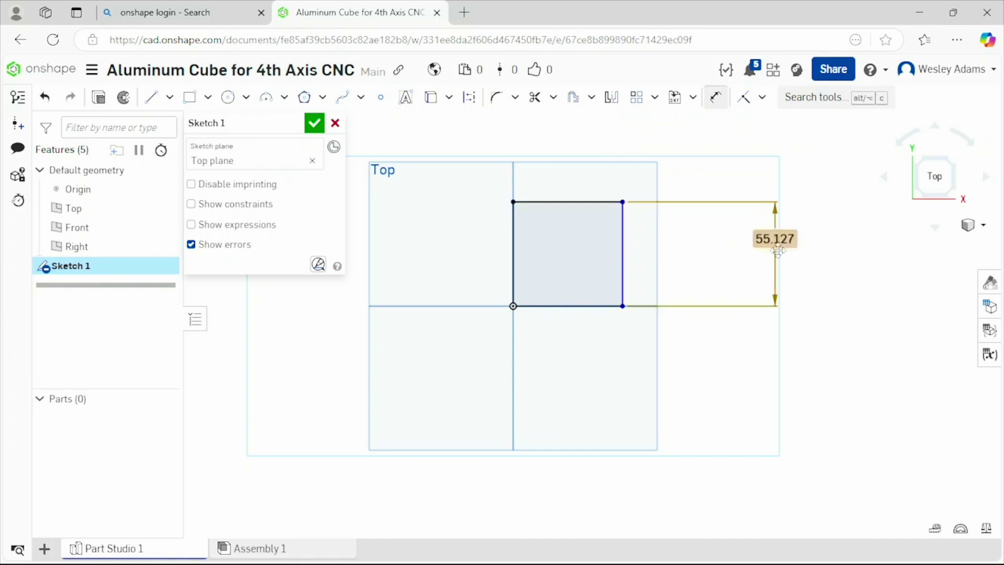
click(552, 209)
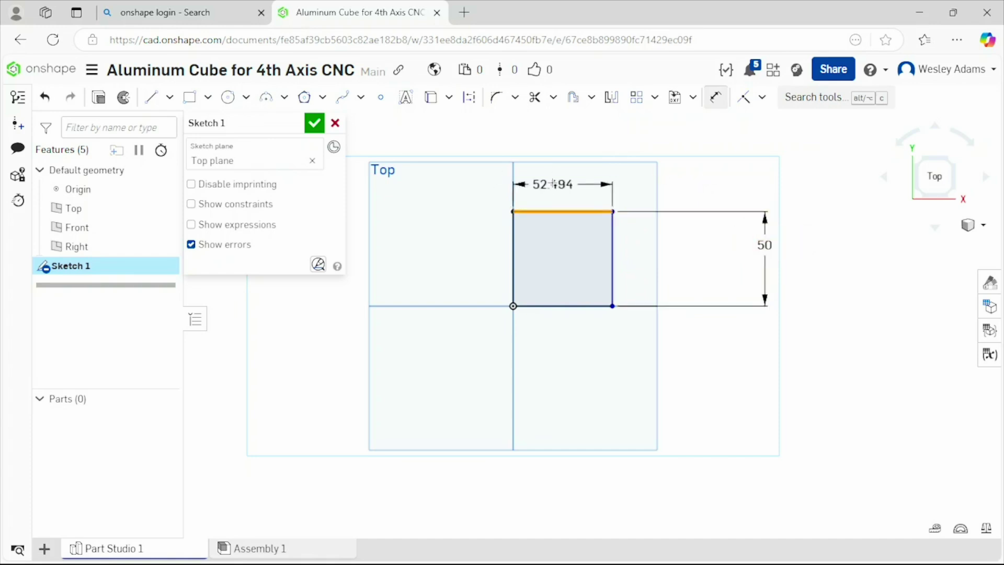
click(552, 171)
text(5)
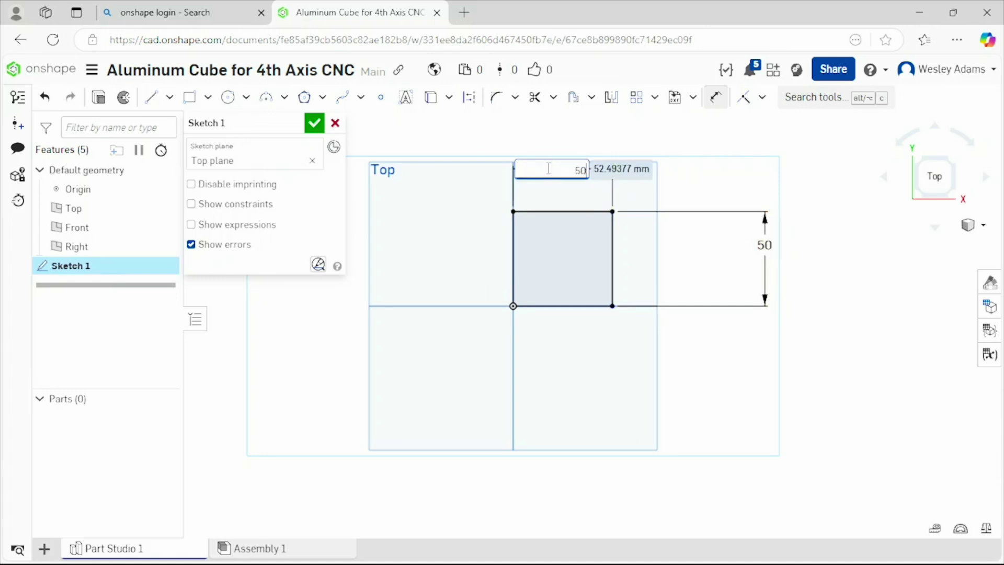
text(0)
key(Return)
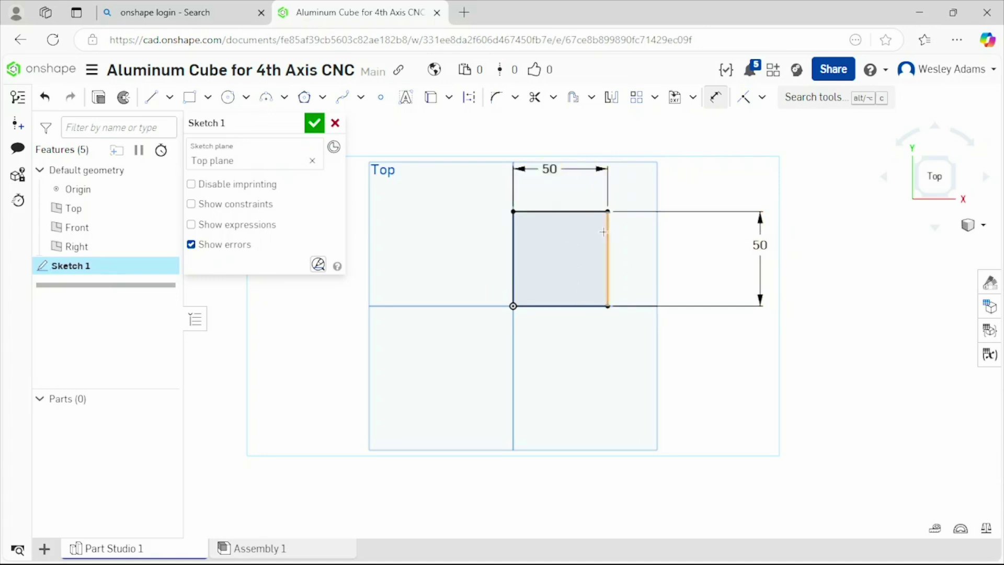
click(315, 124)
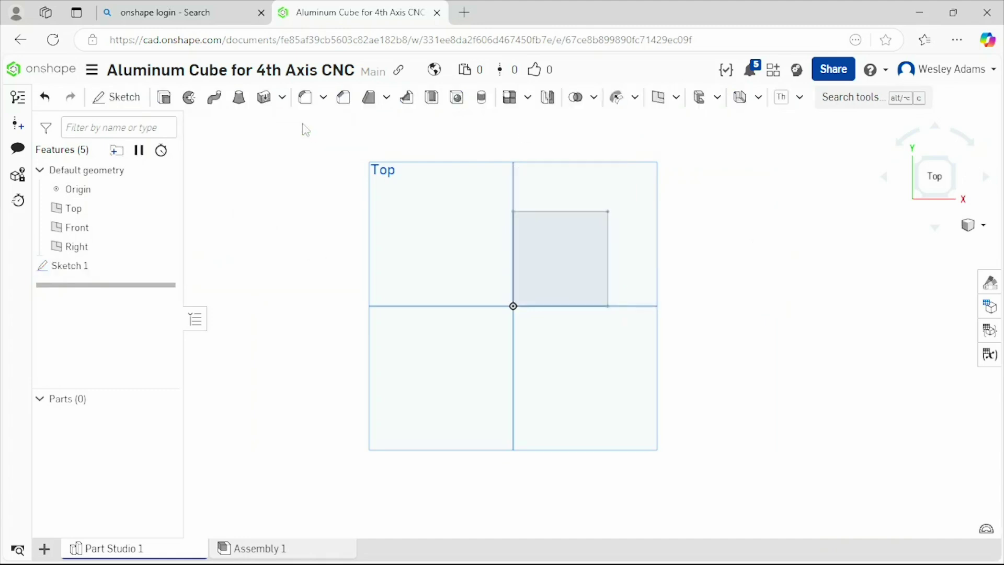
Extrude Sketch 1's region 100 mm deep to create Part 1.
click(166, 99)
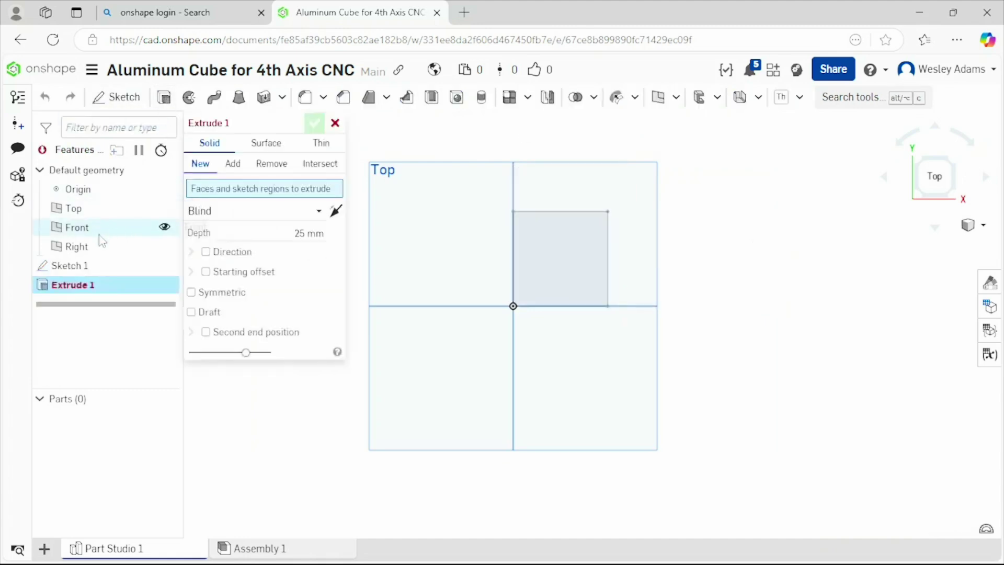
click(70, 266)
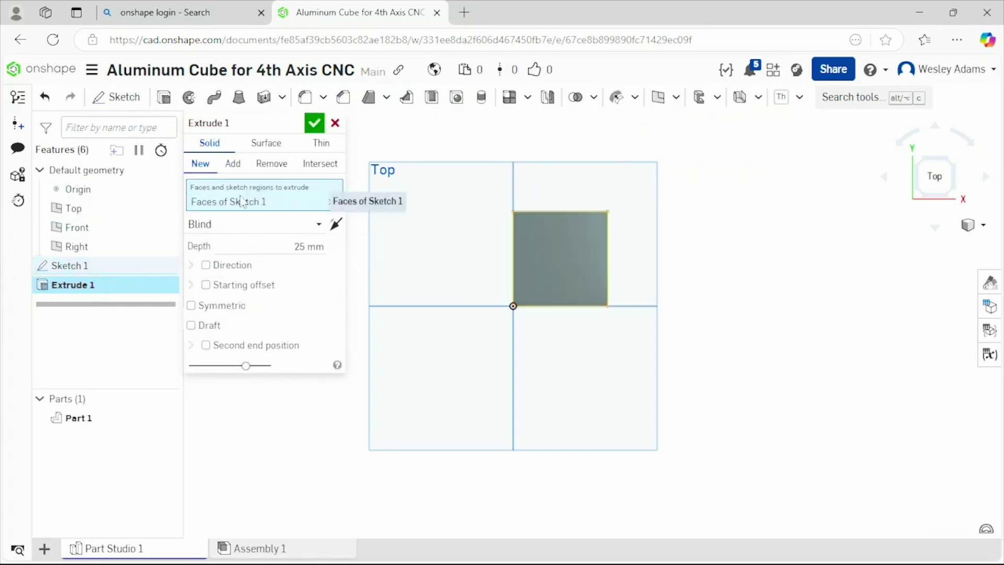
click(296, 246)
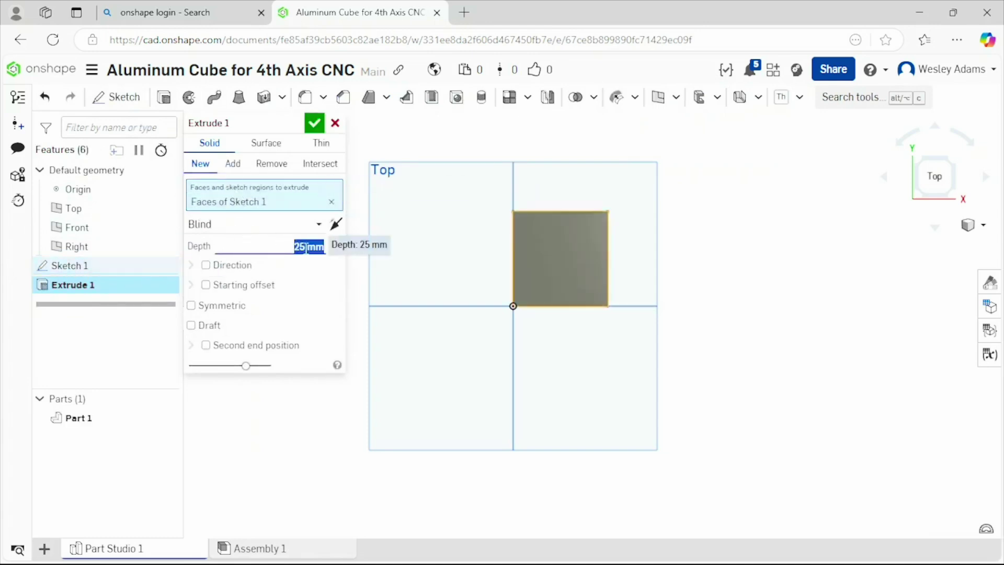
drag(305, 247, 288, 245)
text(100)
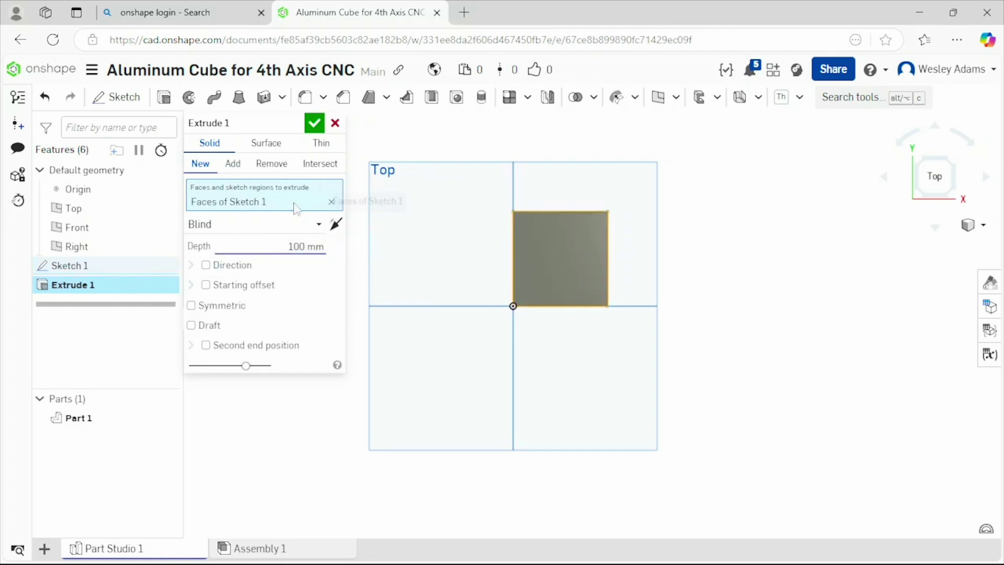
click(315, 124)
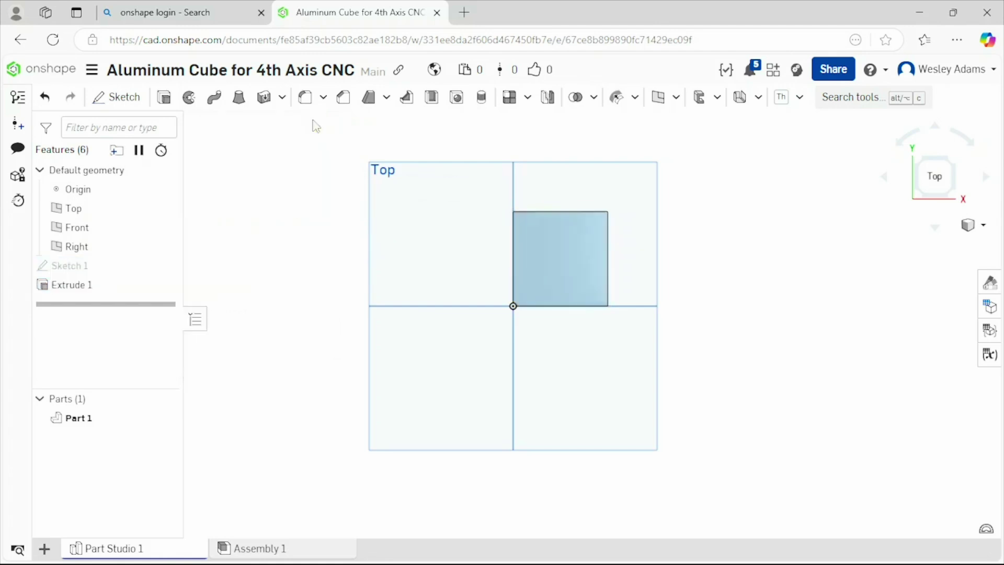
Rename Part 1 to 'Cube for Casting and CNC'.
click(921, 204)
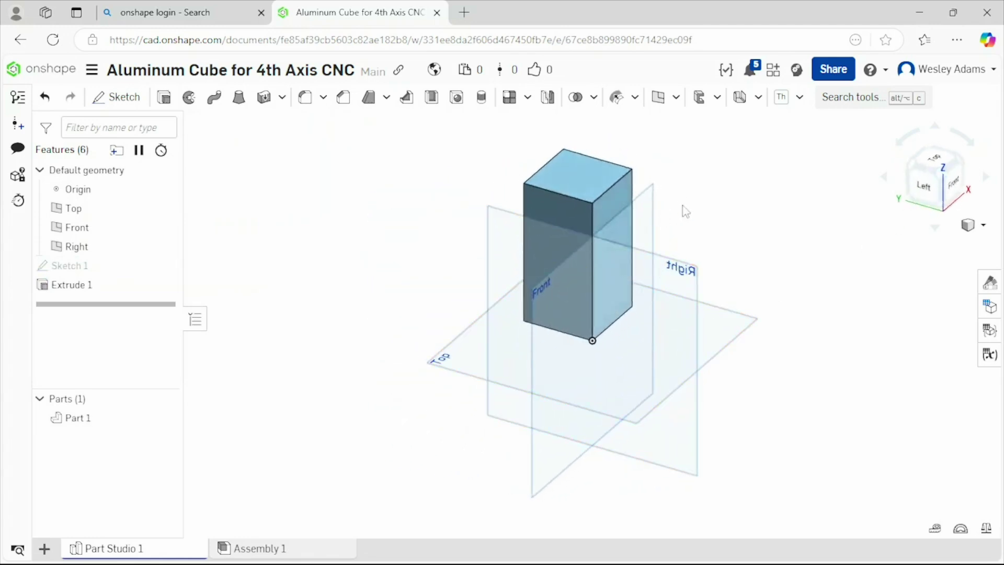
right_click(89, 417)
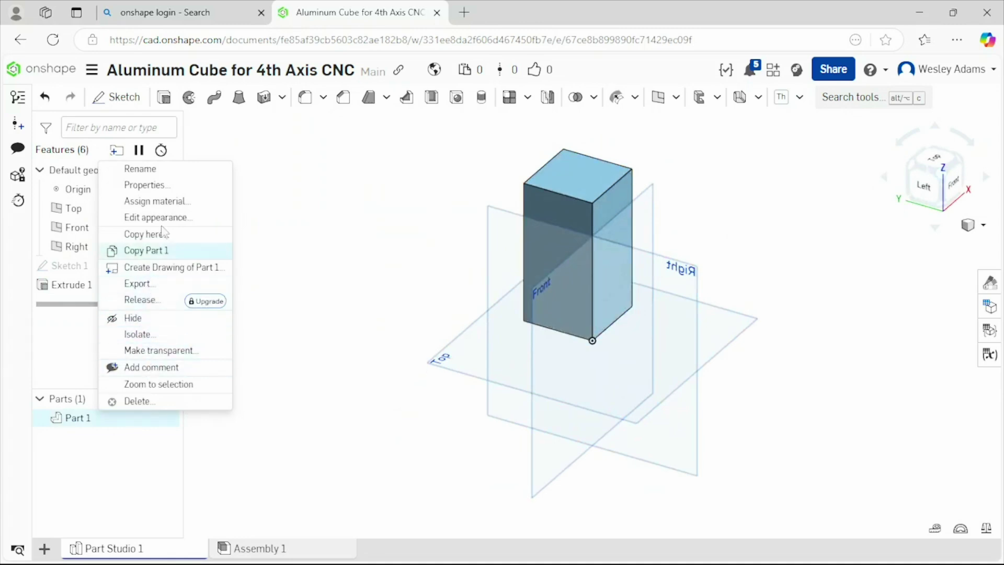
click(139, 169)
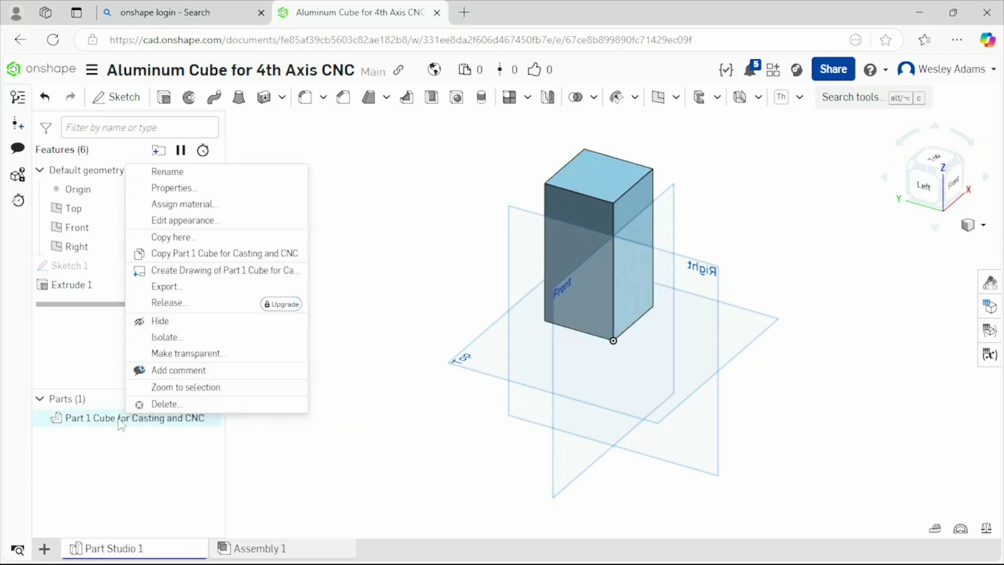
Export the cube part in STL format and download it.
click(191, 287)
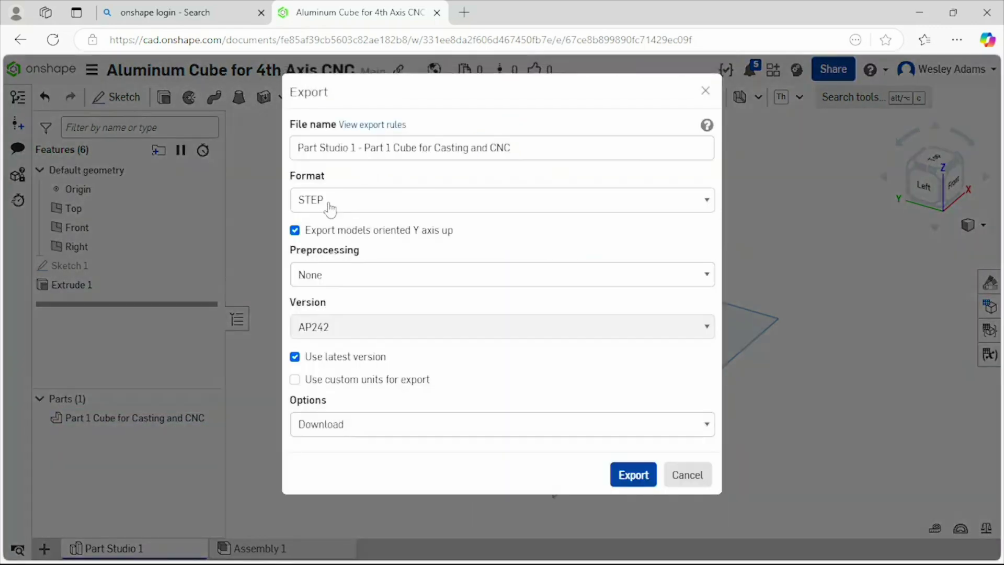
click(330, 207)
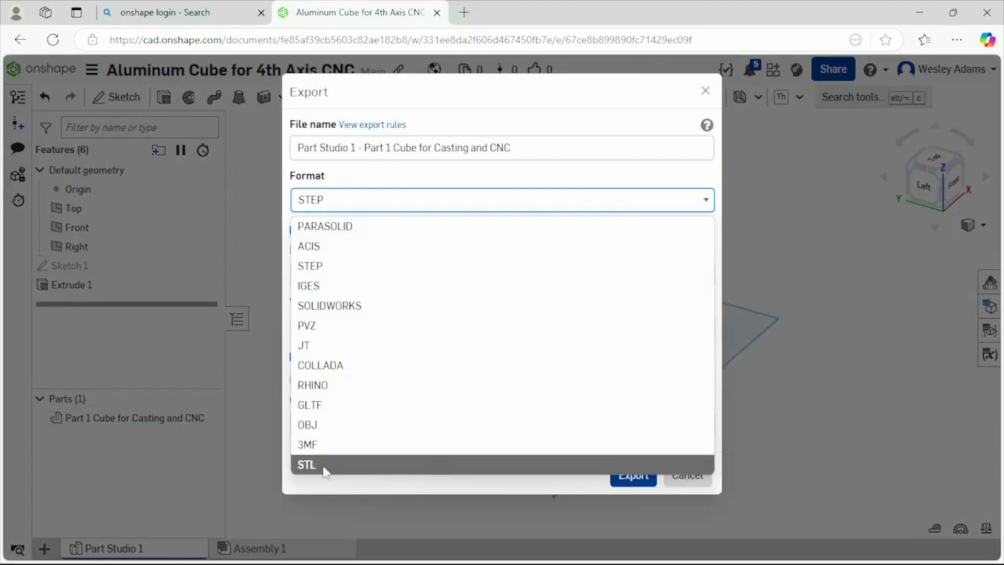
click(324, 470)
click(624, 485)
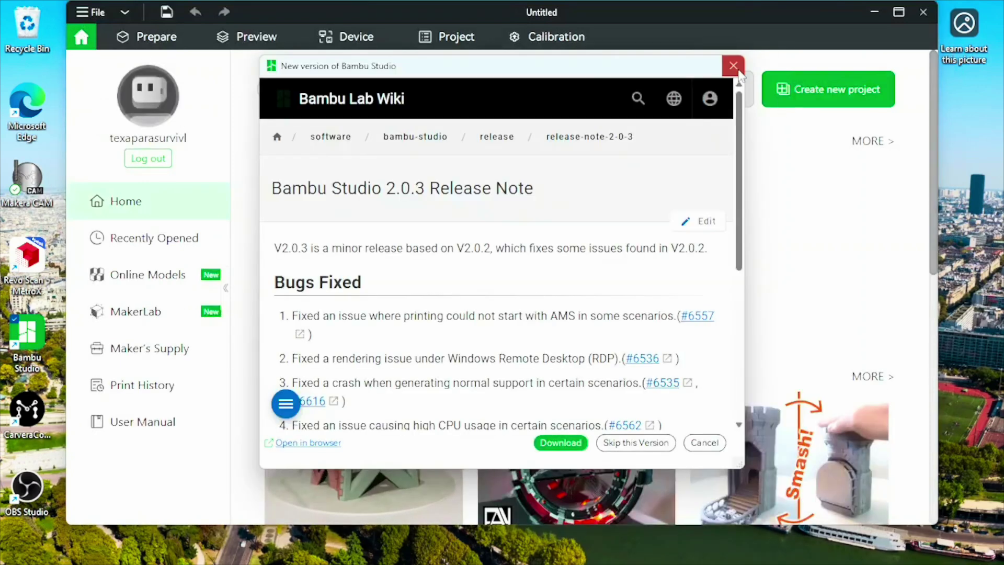
Start a new Bambu Studio project and import the cube STL onto the build plate.
click(733, 65)
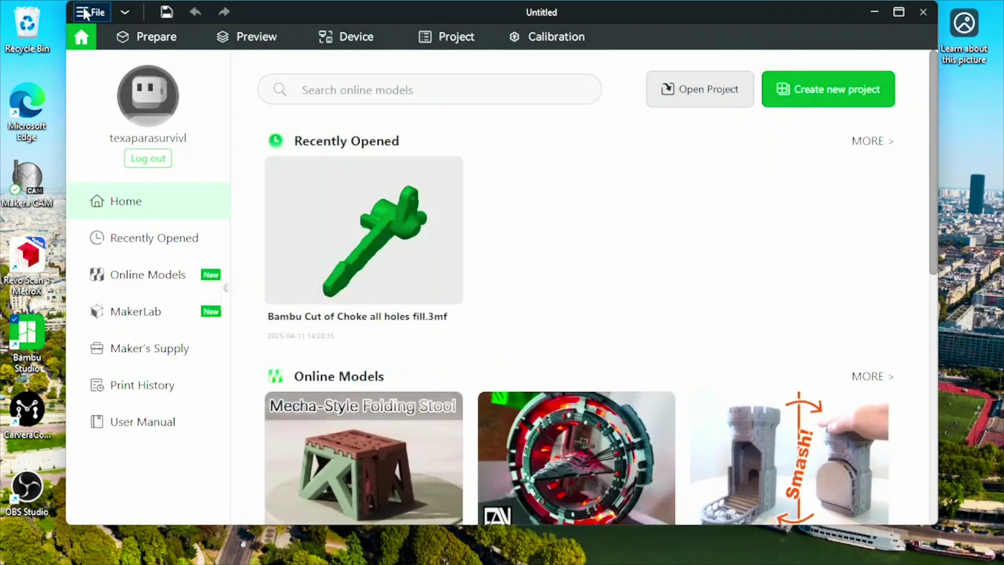
click(828, 99)
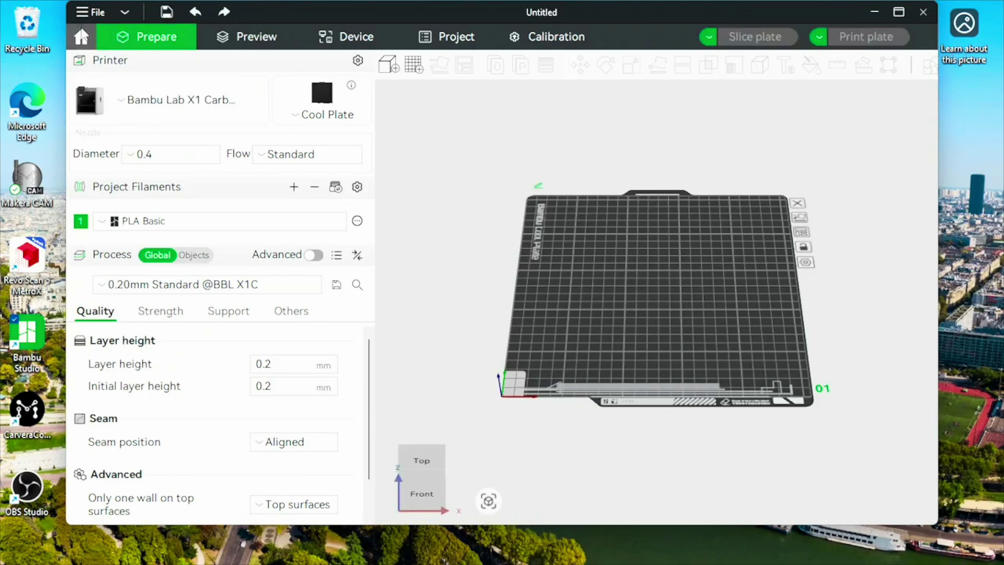
click(86, 14)
mouse_move(107, 125)
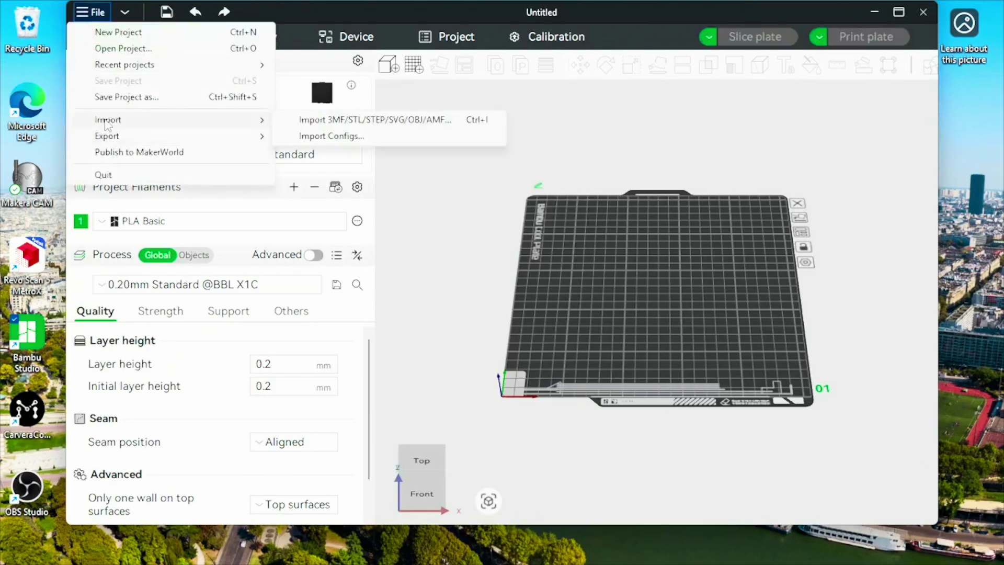
click(315, 120)
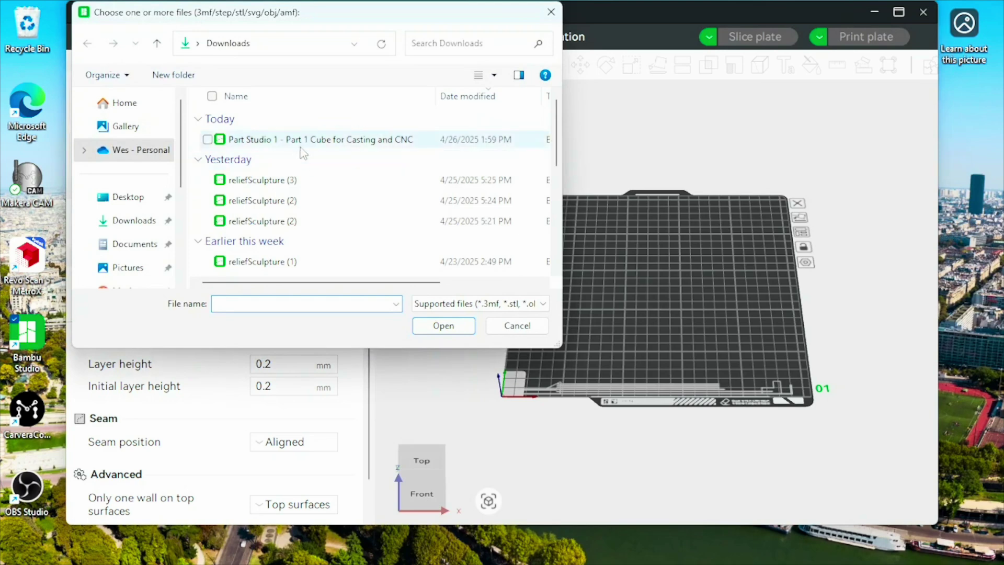
click(298, 143)
click(442, 325)
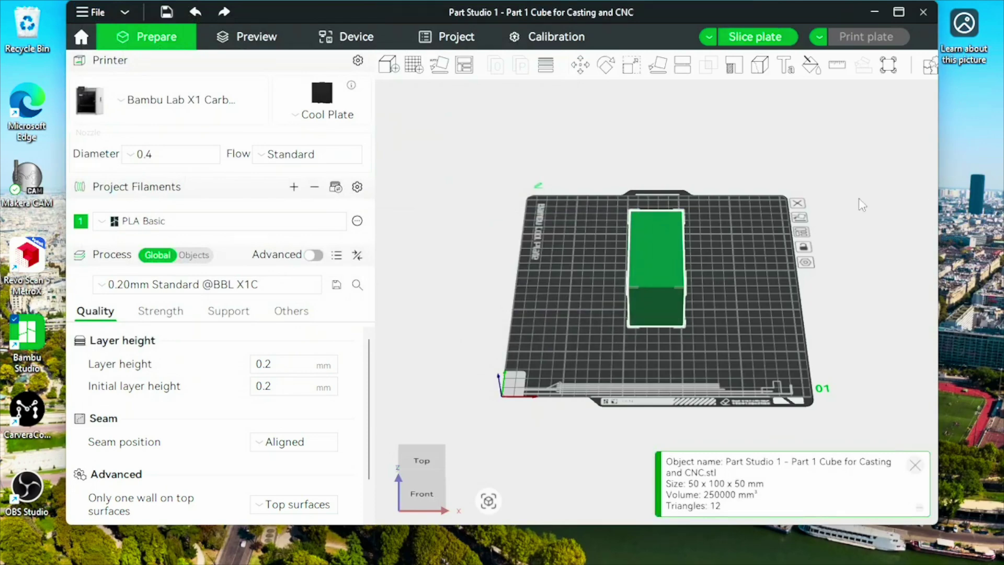
click(657, 66)
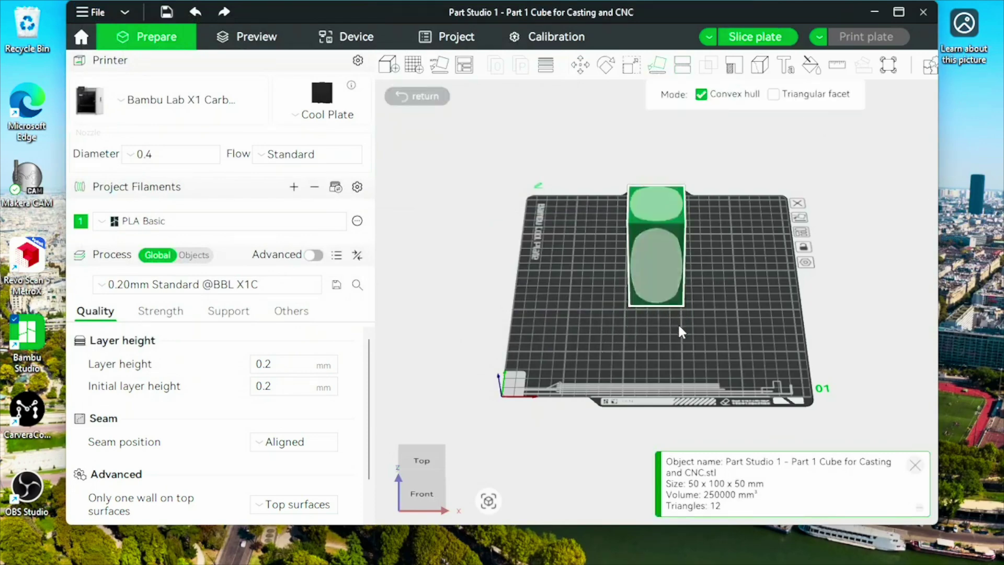
Lay the cube on its end, slice the plate, save the project and send the print.
click(677, 322)
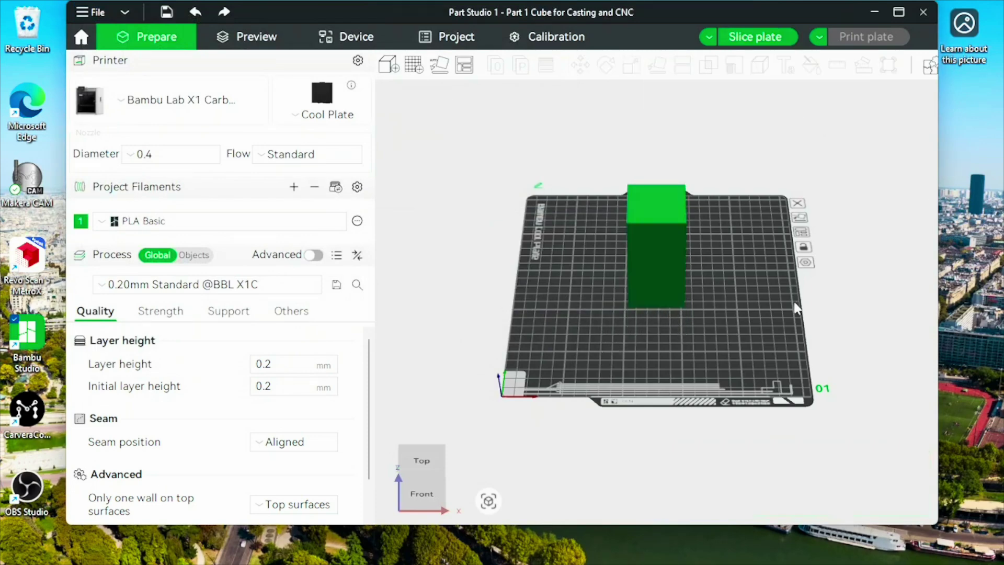
click(242, 41)
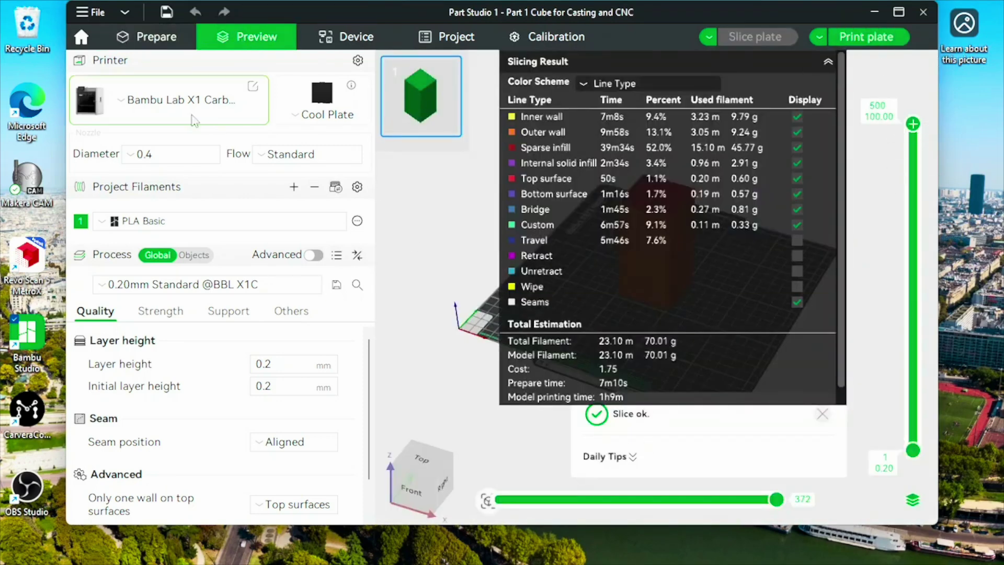
click(88, 14)
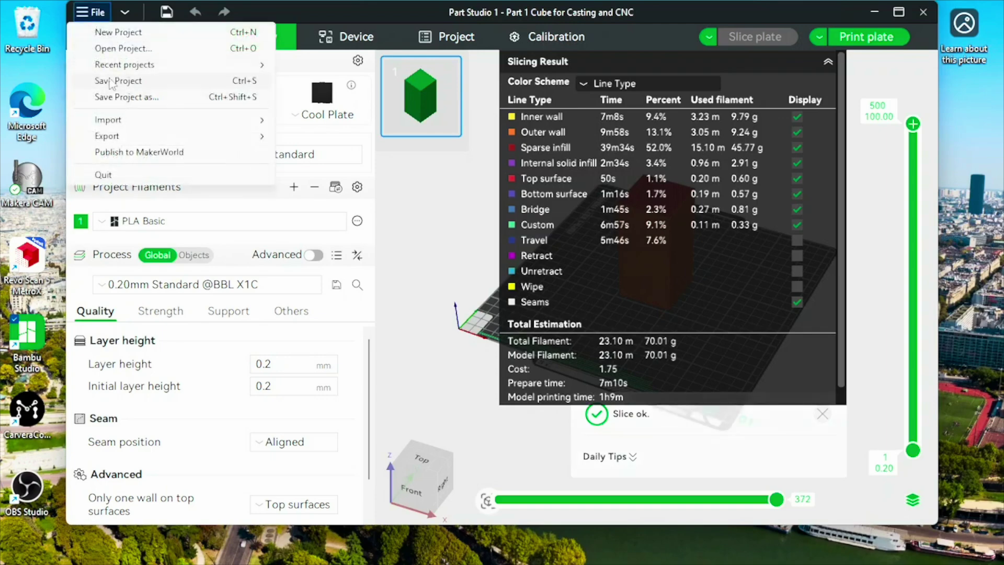
click(110, 97)
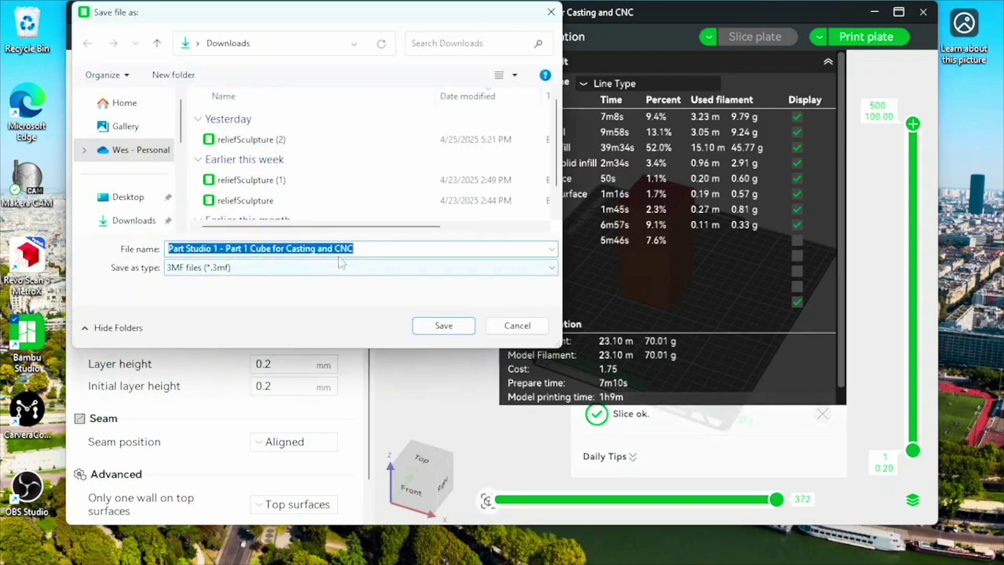
key(Return)
click(866, 38)
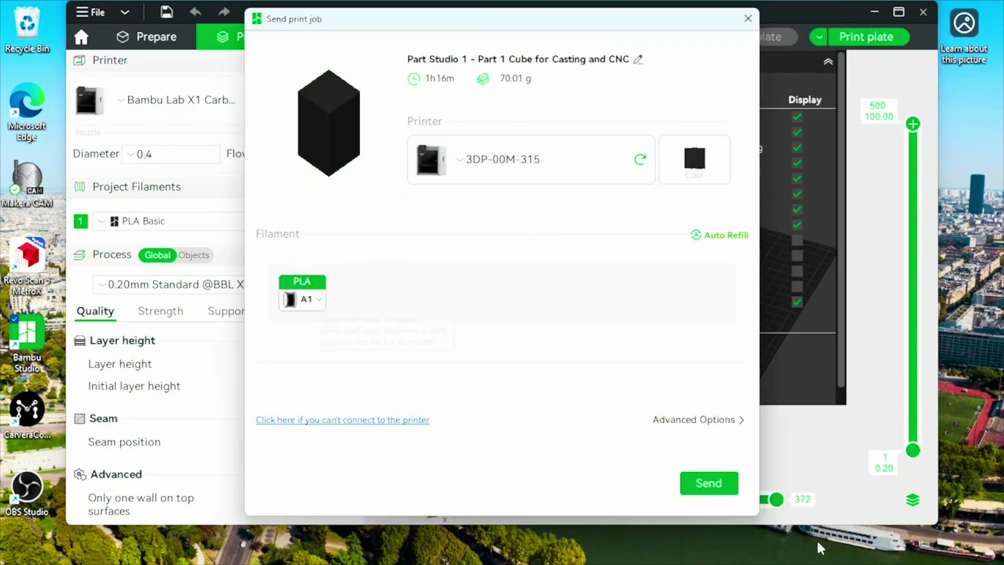
click(720, 488)
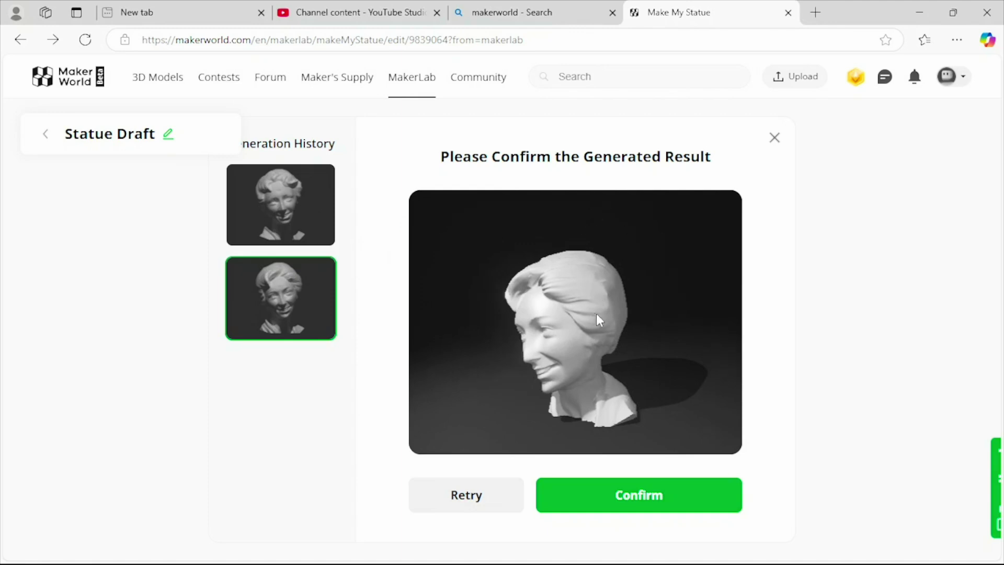
Rotate the generated bust preview to inspect it, then confirm it and the credit spend.
drag(596, 312, 619, 318)
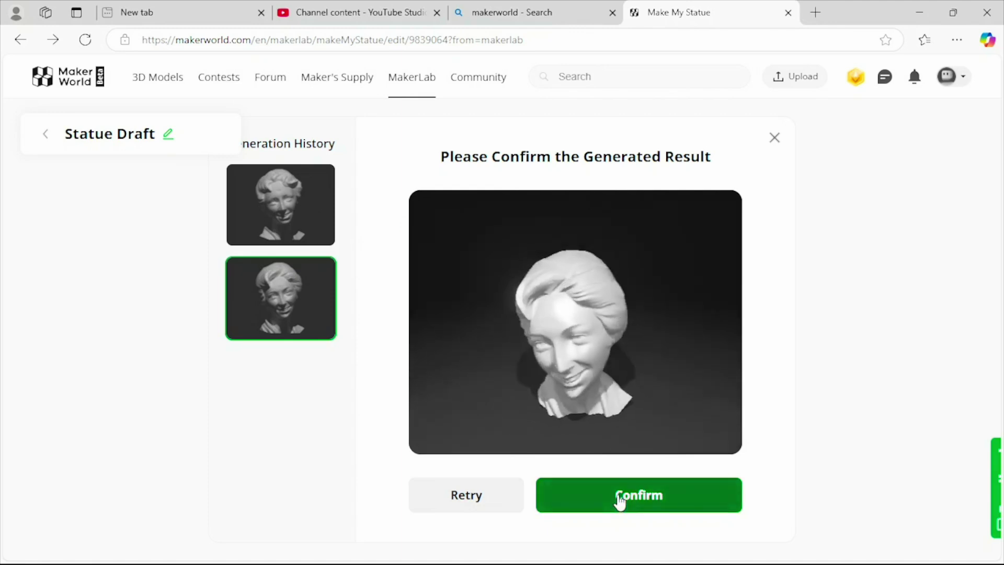
drag(583, 358, 566, 351)
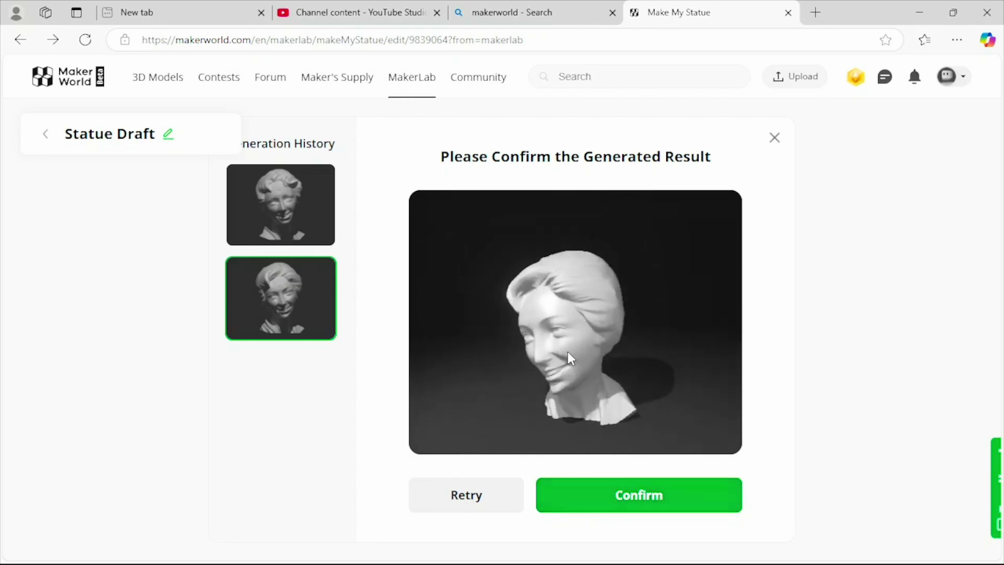
click(615, 509)
click(560, 401)
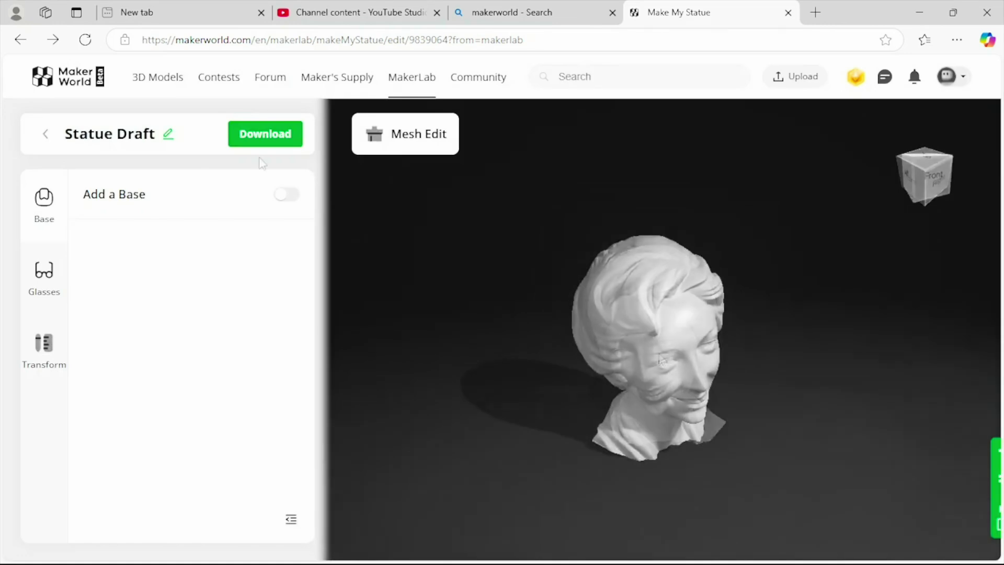
Download the Statue Draft as an STL file and as a 3MF file.
click(256, 135)
click(400, 393)
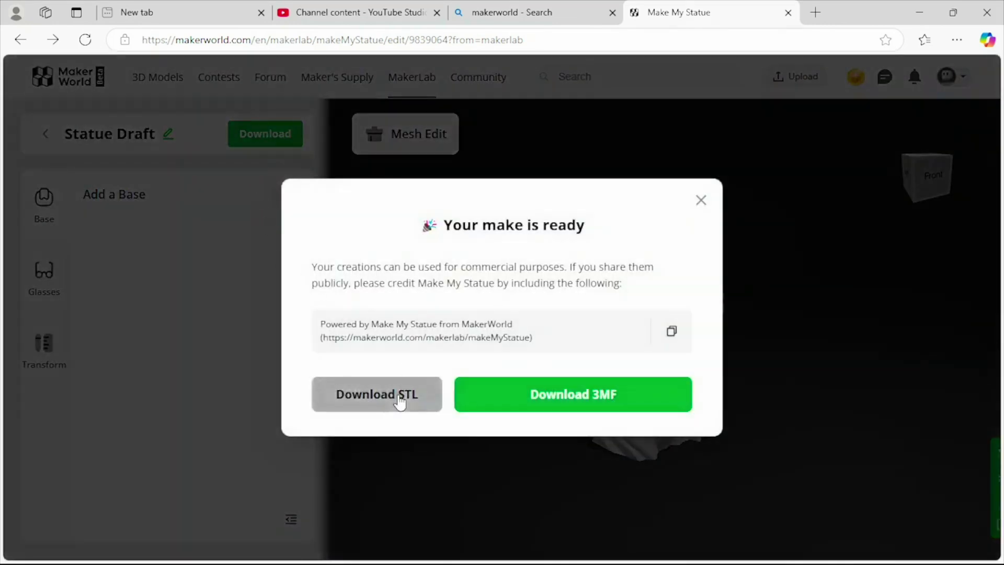
click(531, 404)
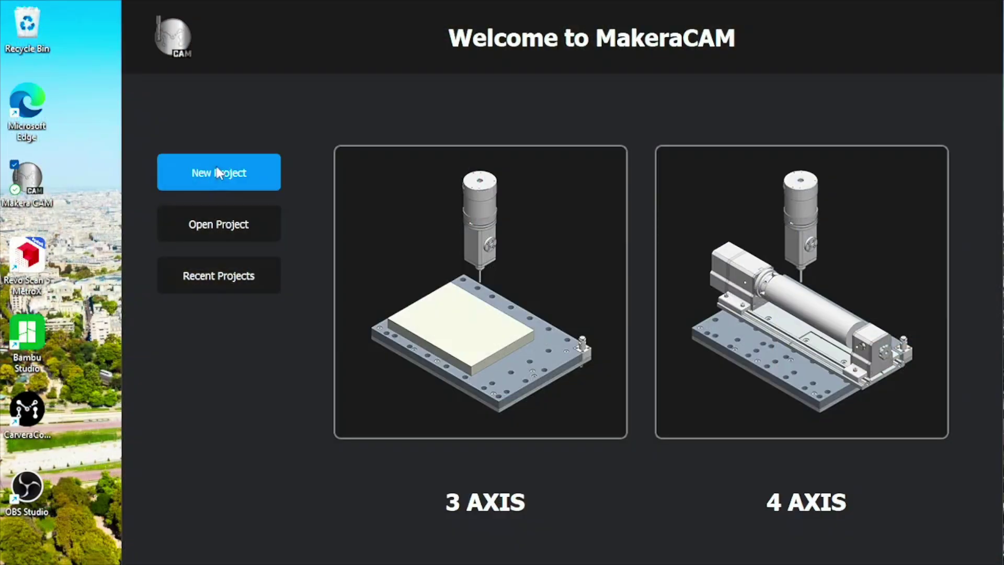
Start a 4-axis project and set the aluminum square stock to 100 x 50 x 50 mm.
click(819, 365)
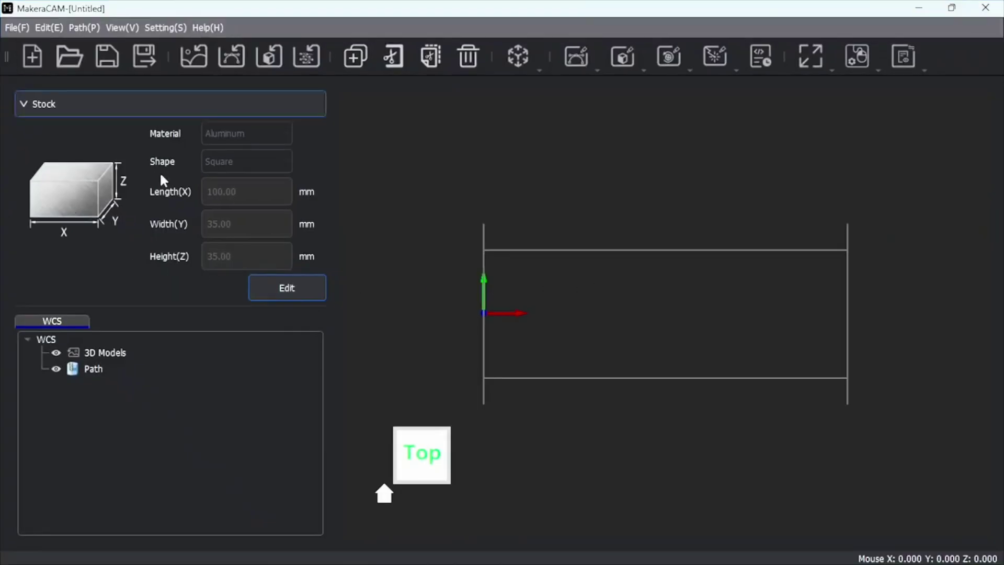
click(269, 294)
key(Tab)
text(50)
key(Tab)
text(50)
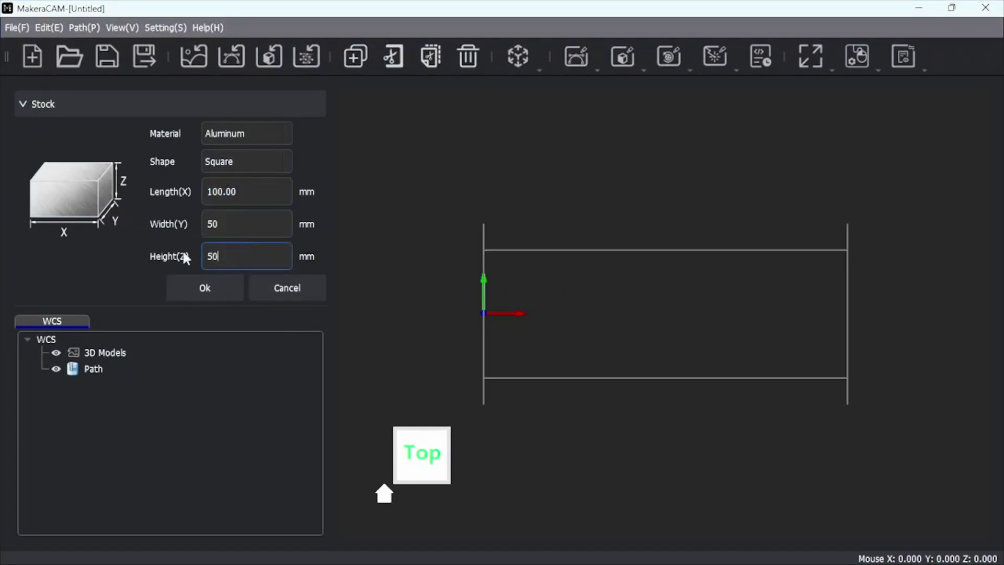
click(219, 281)
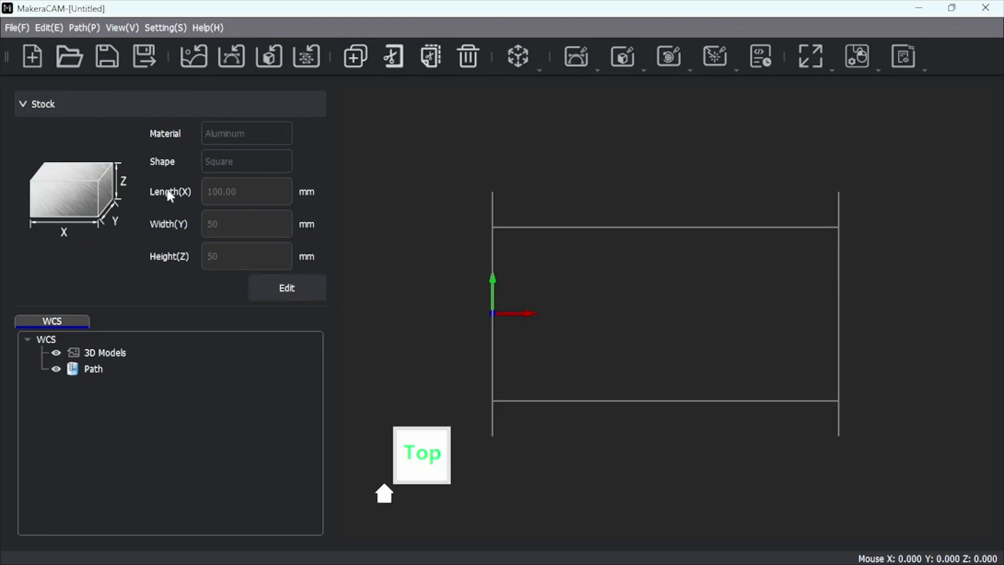
Import the statue STL from the Downloads folder as a 3D model.
click(17, 28)
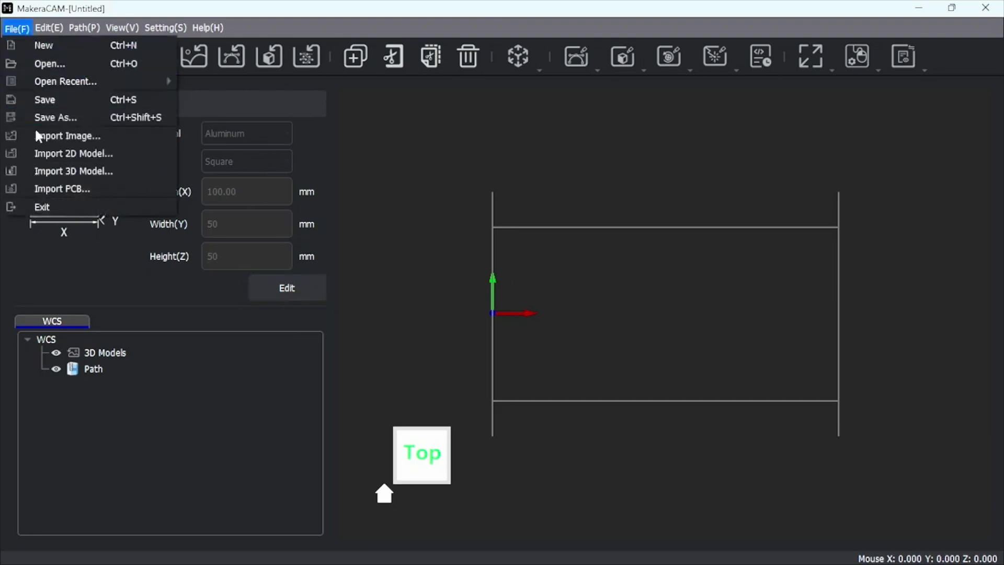
click(46, 170)
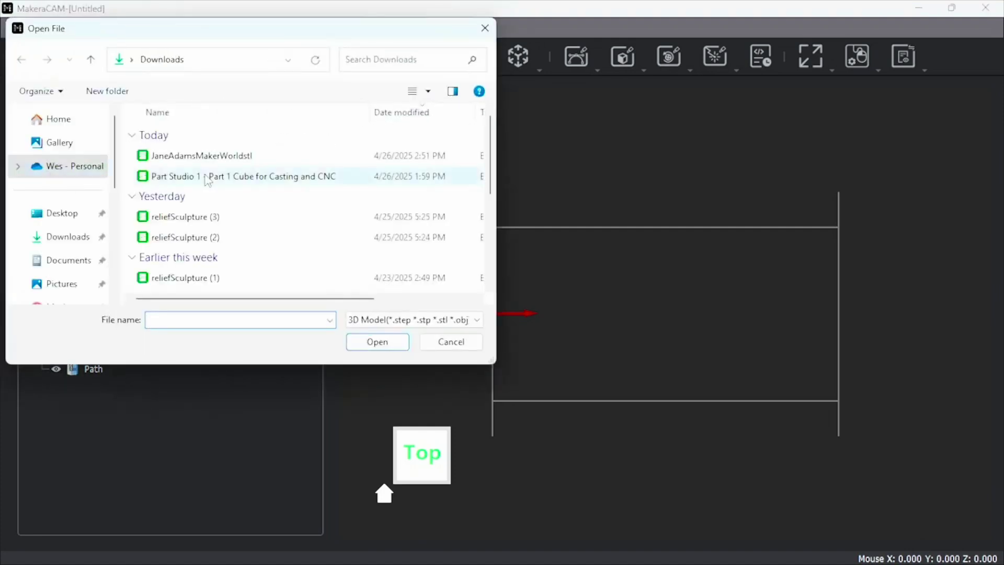
click(206, 156)
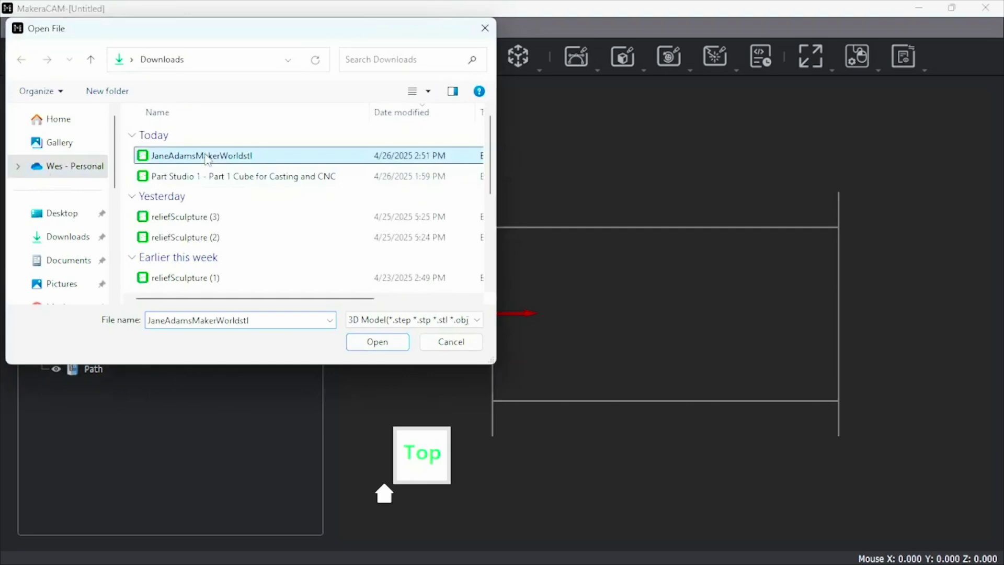
click(377, 342)
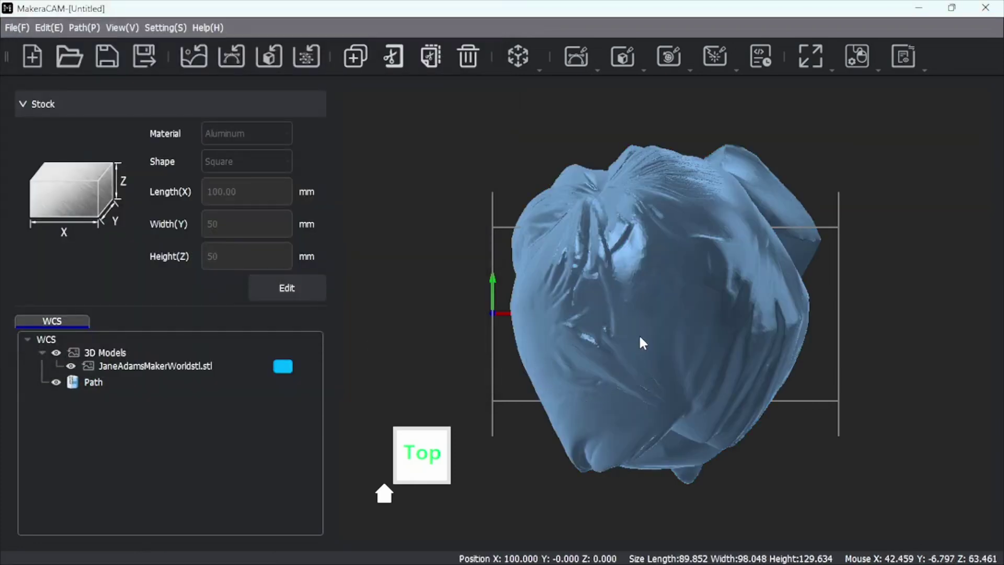
Rotate the statue -90° in each plane so the head lies in side profile.
right_click(640, 335)
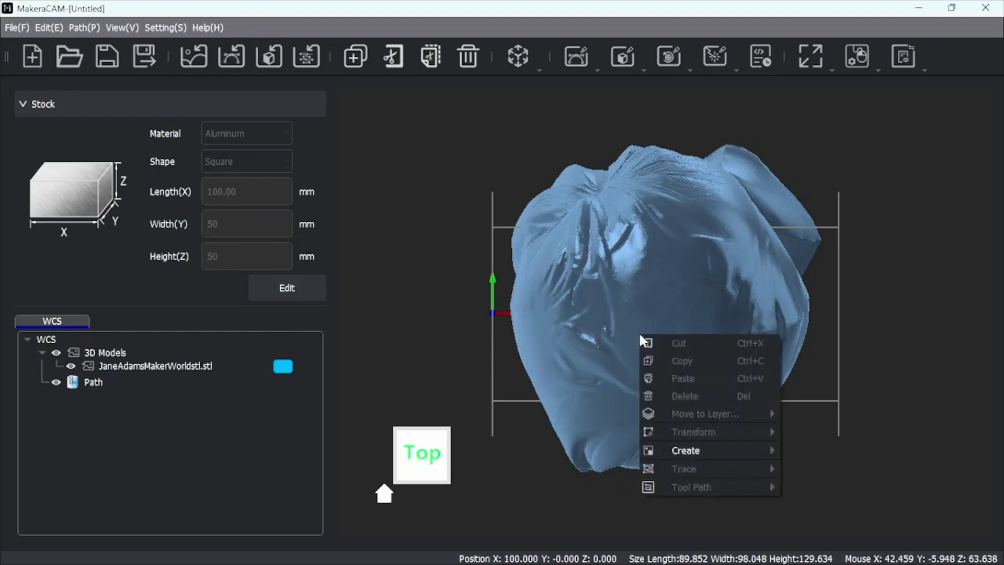
click(563, 332)
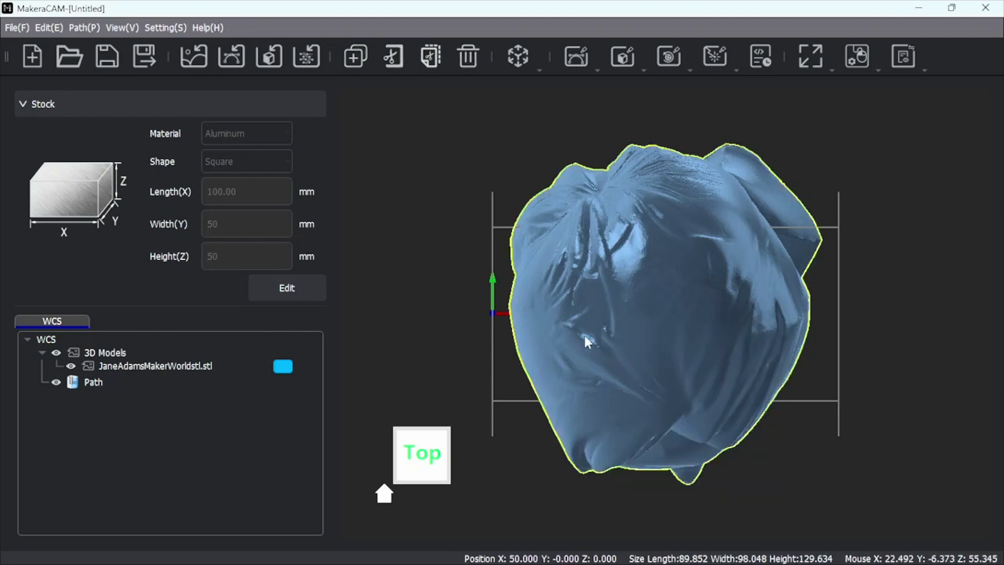
right_click(598, 332)
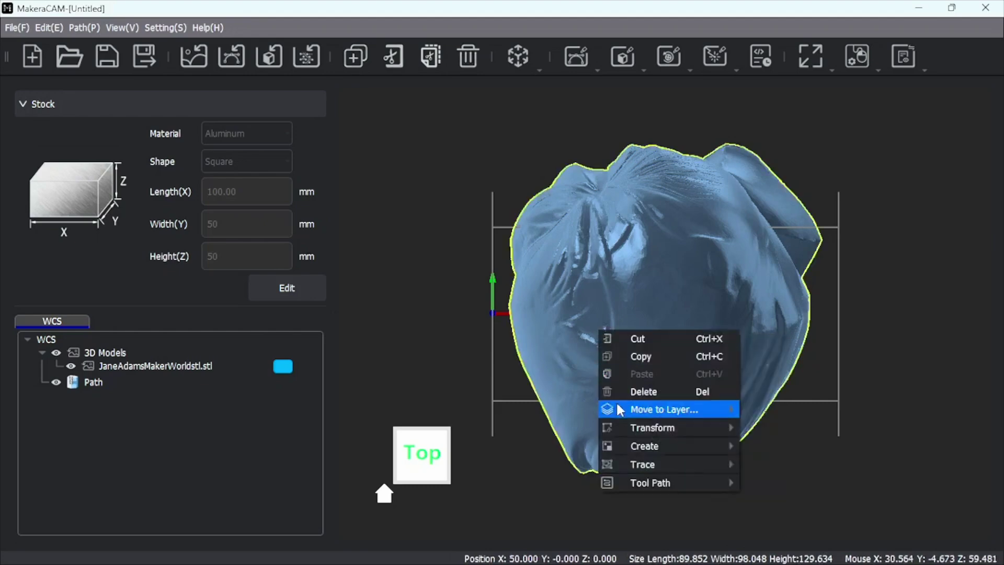
mouse_move(617, 426)
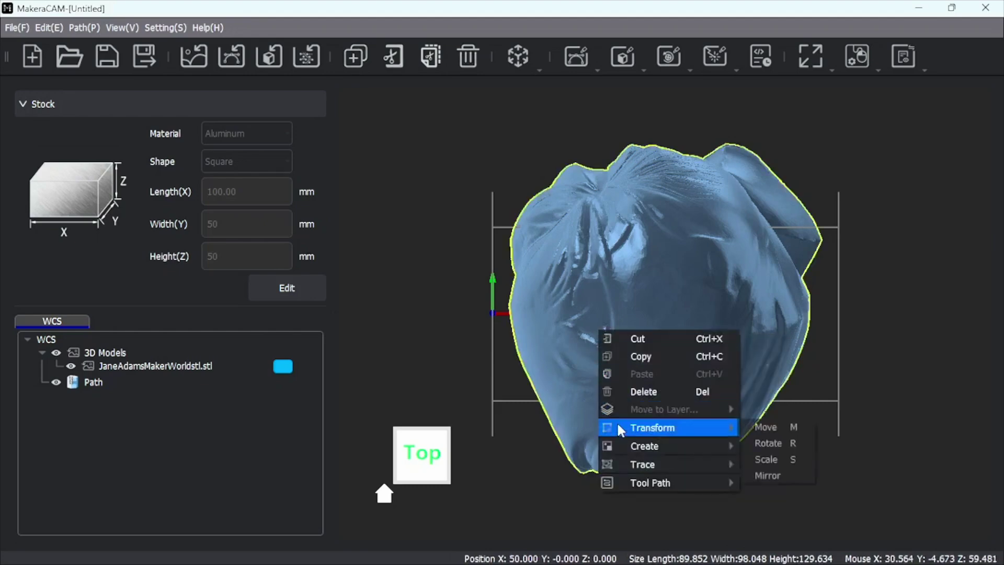
click(782, 442)
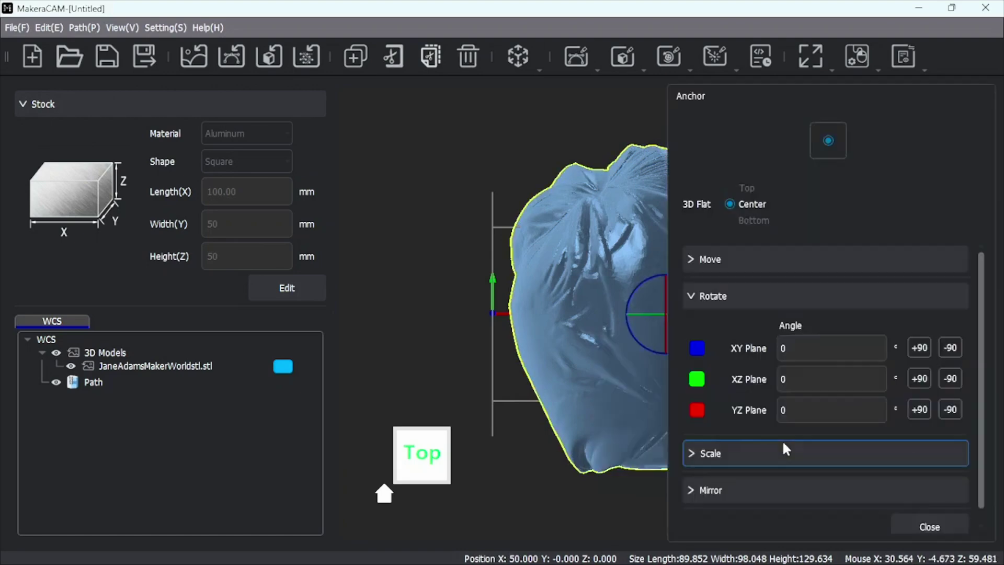
click(949, 409)
click(949, 381)
click(949, 409)
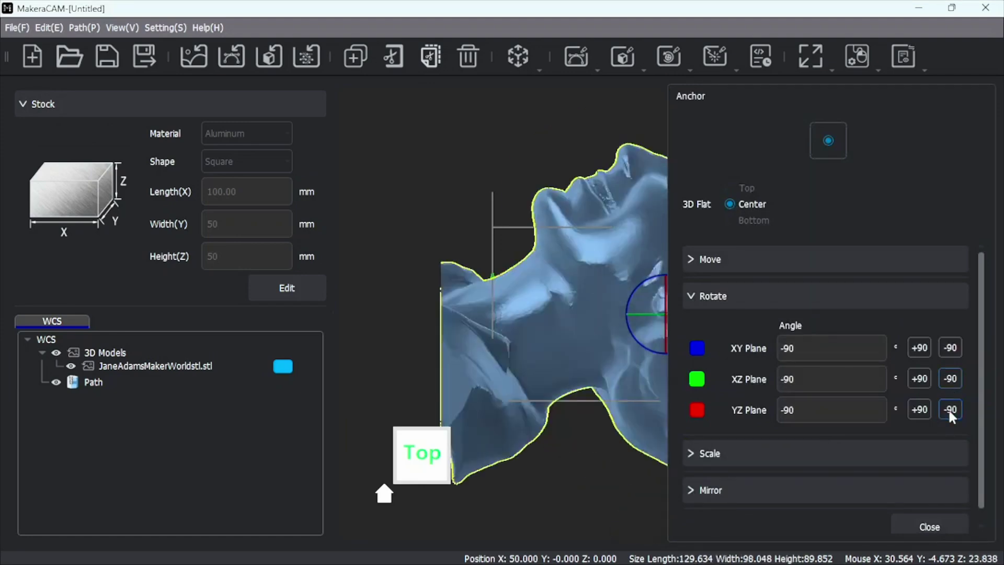
scroll(557, 470, down, 3)
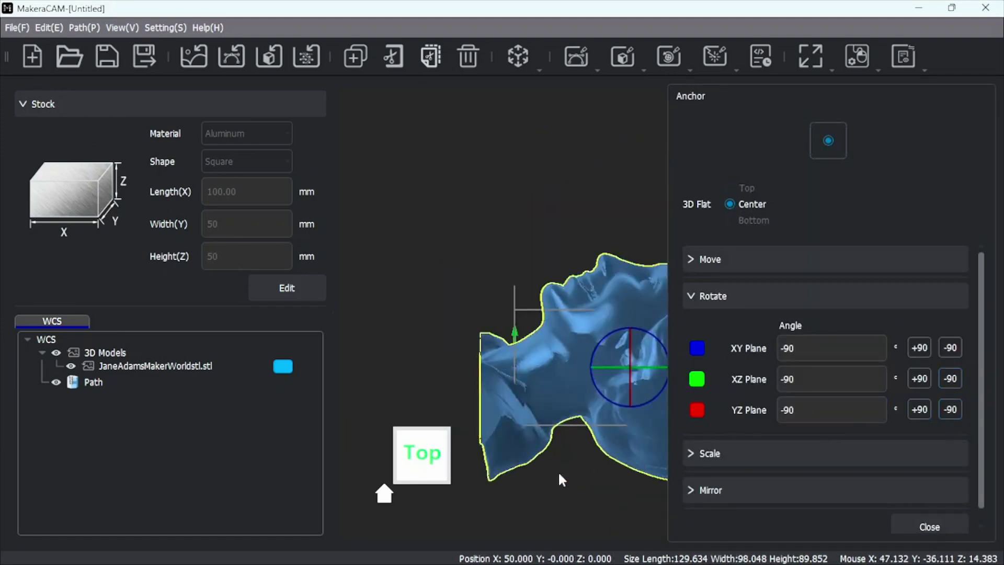
middle_drag(557, 466, 469, 357)
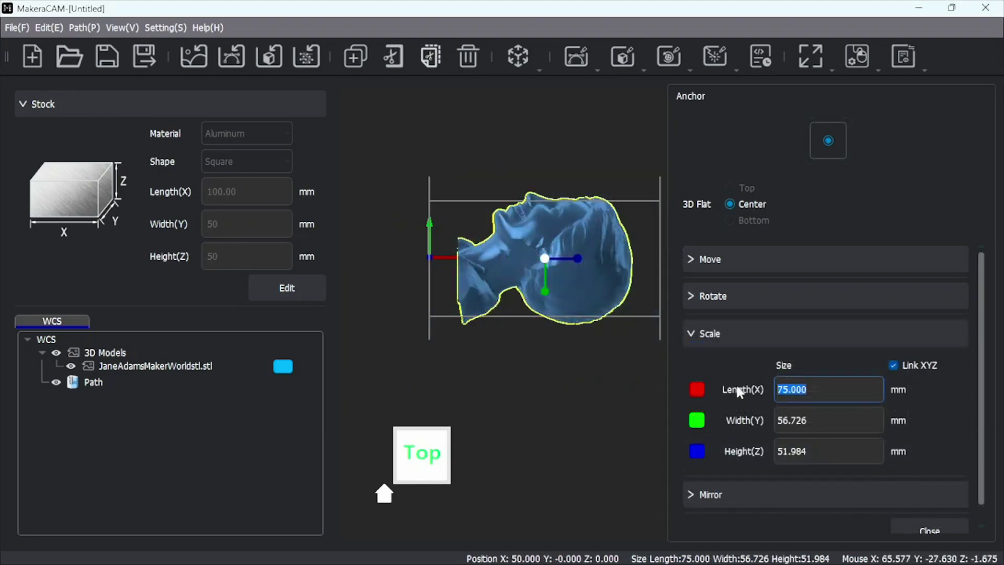
Scale the statue to a Length (X) of 50 mm.
text(50)
key(Return)
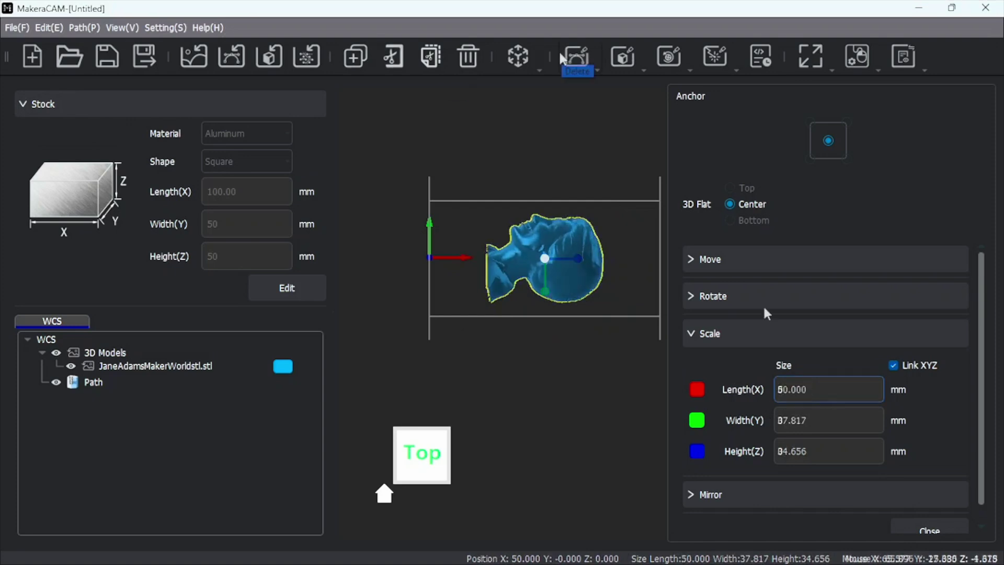
click(520, 55)
Create 20 mm diameter, 10 mm high cylinders to the left and right of the head.
mouse_move(557, 101)
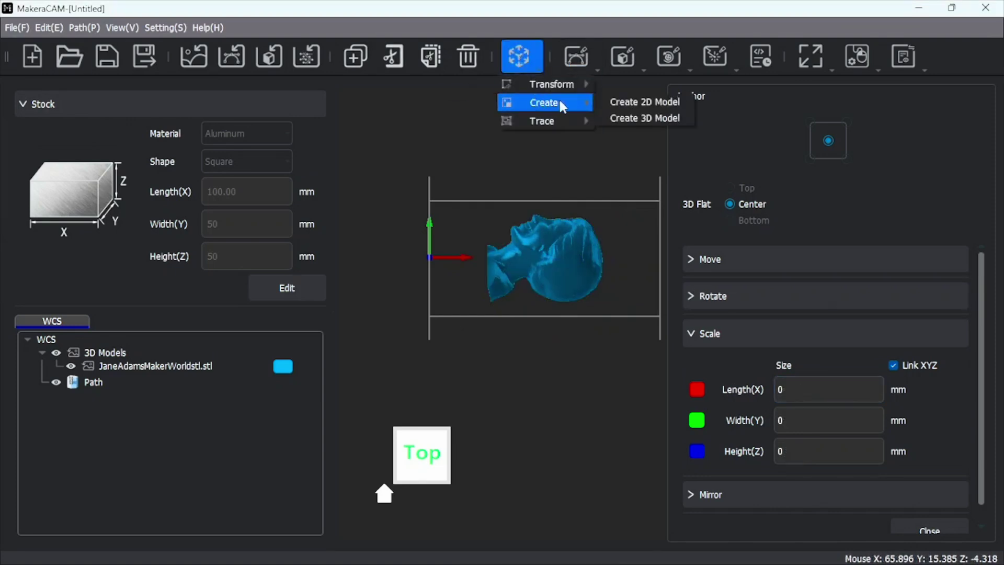
click(653, 120)
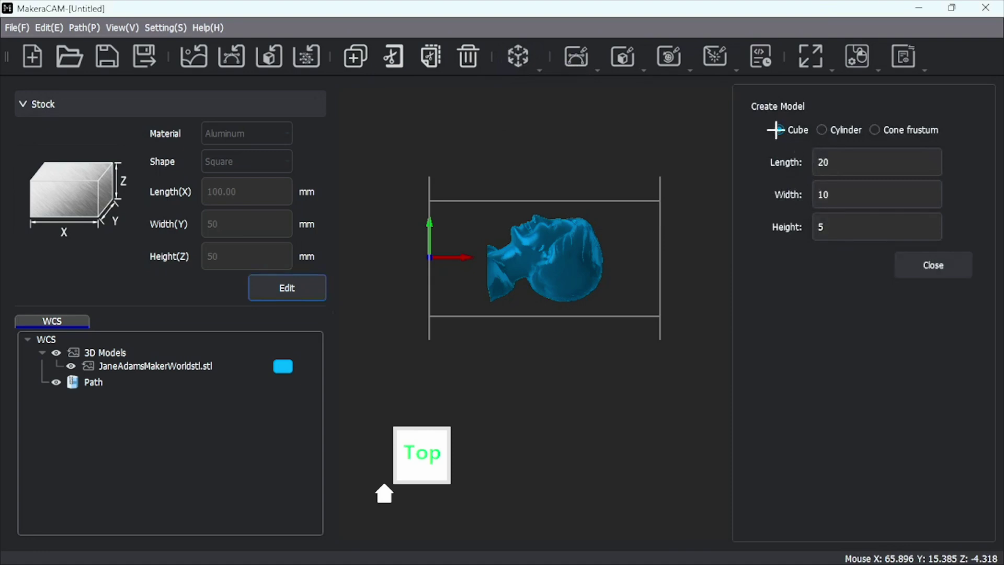
click(822, 130)
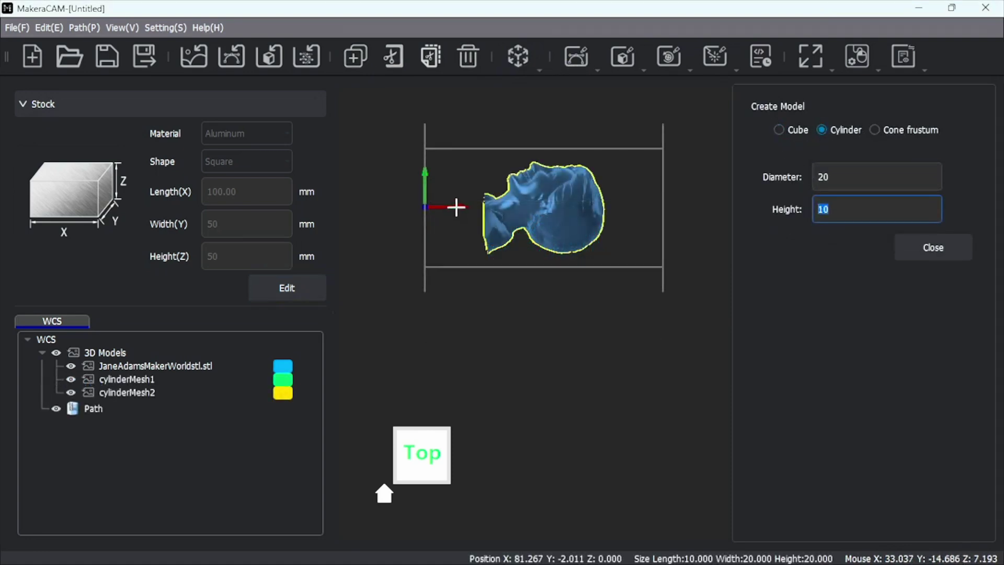
click(456, 207)
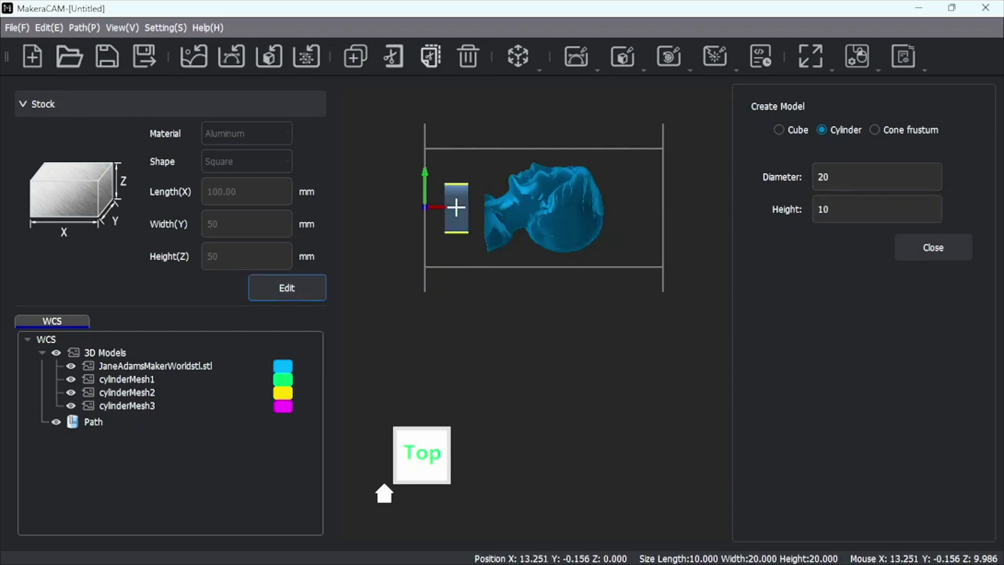
click(621, 204)
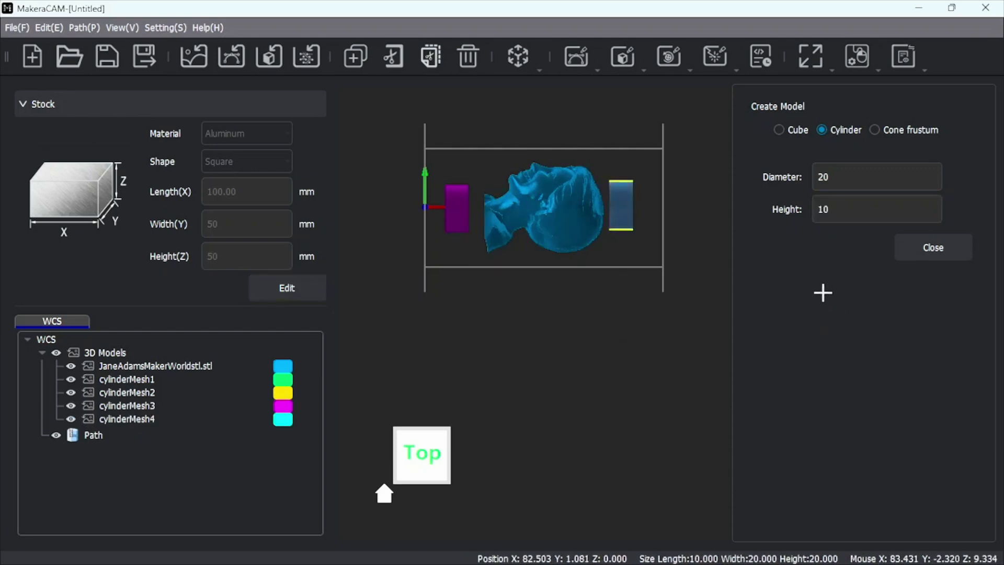
click(920, 254)
Move the left cylinder against the head and quick-align it to the stock centre.
click(453, 197)
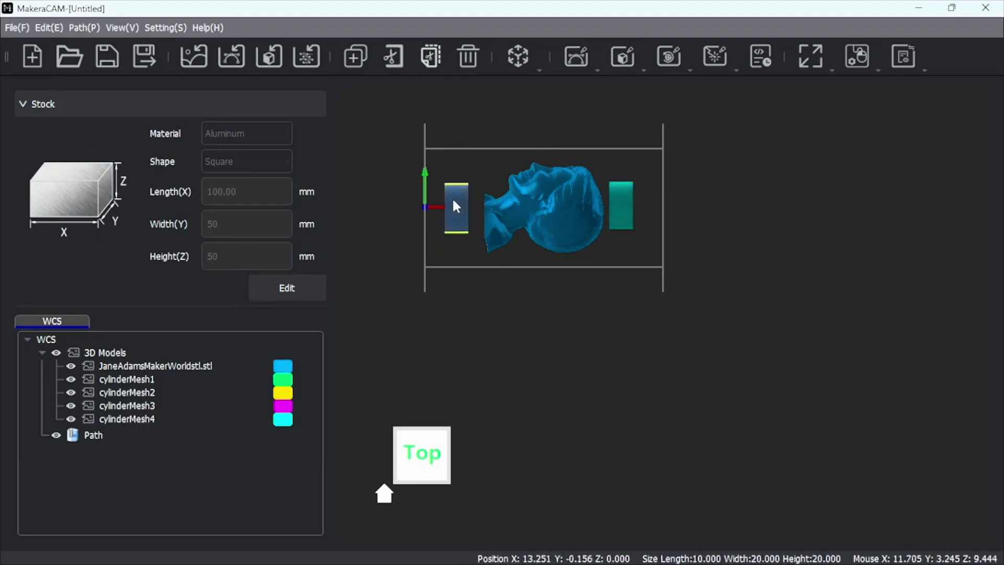
right_click(453, 197)
mouse_move(482, 300)
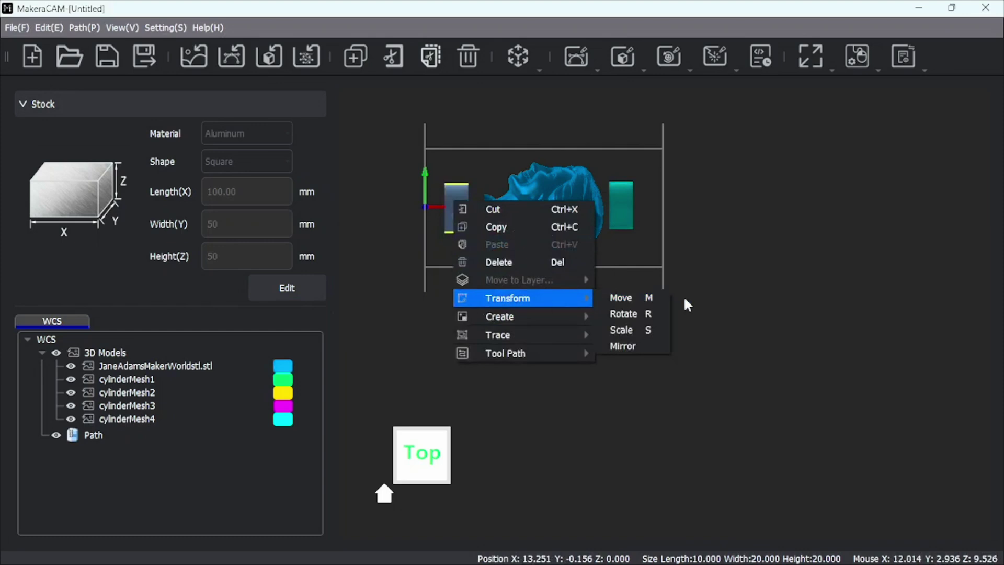
click(654, 297)
drag(455, 212, 472, 210)
click(842, 299)
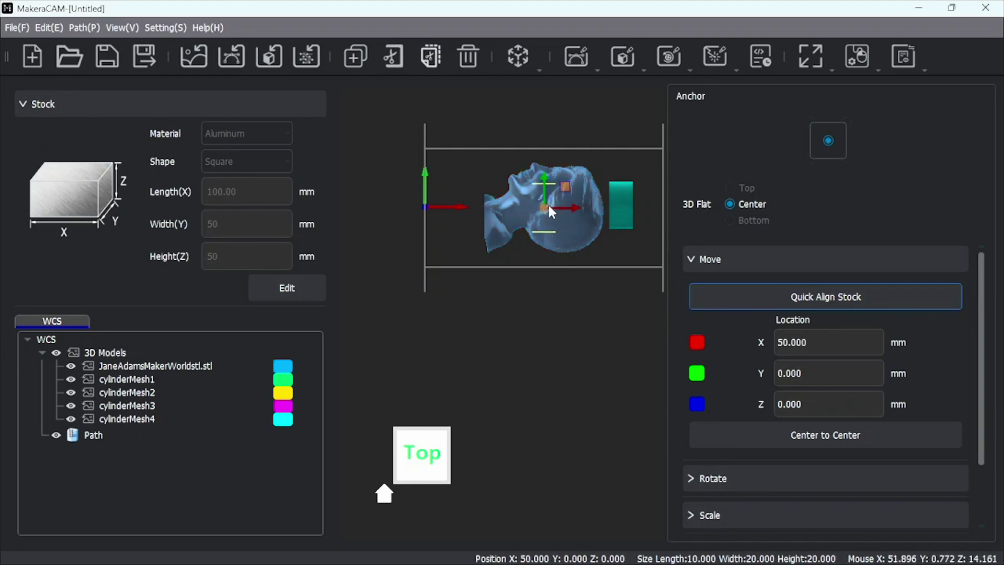
Centre the right cylinder on the stock, slide it to the head's end, and set Y to 0.
drag(544, 205, 475, 205)
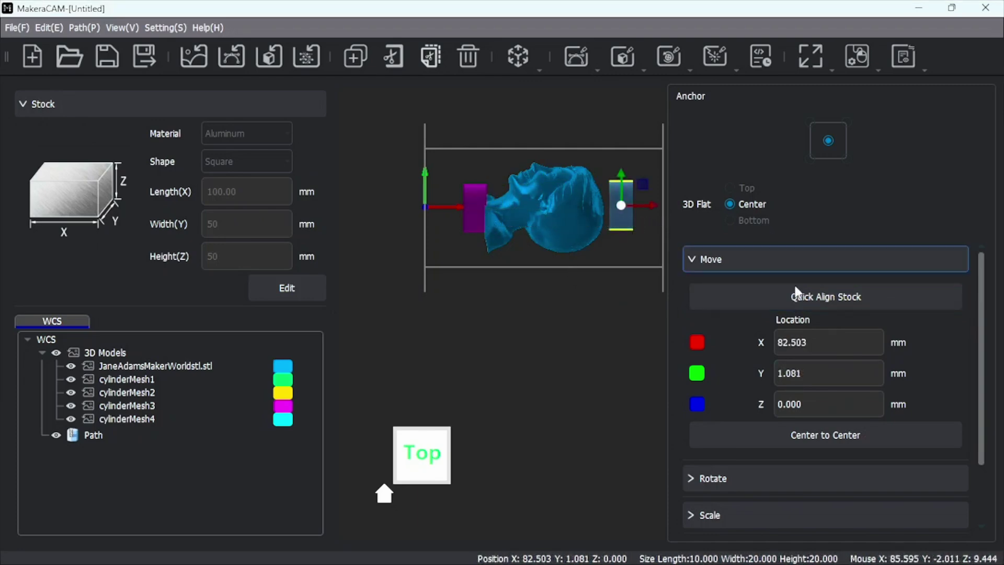
click(808, 297)
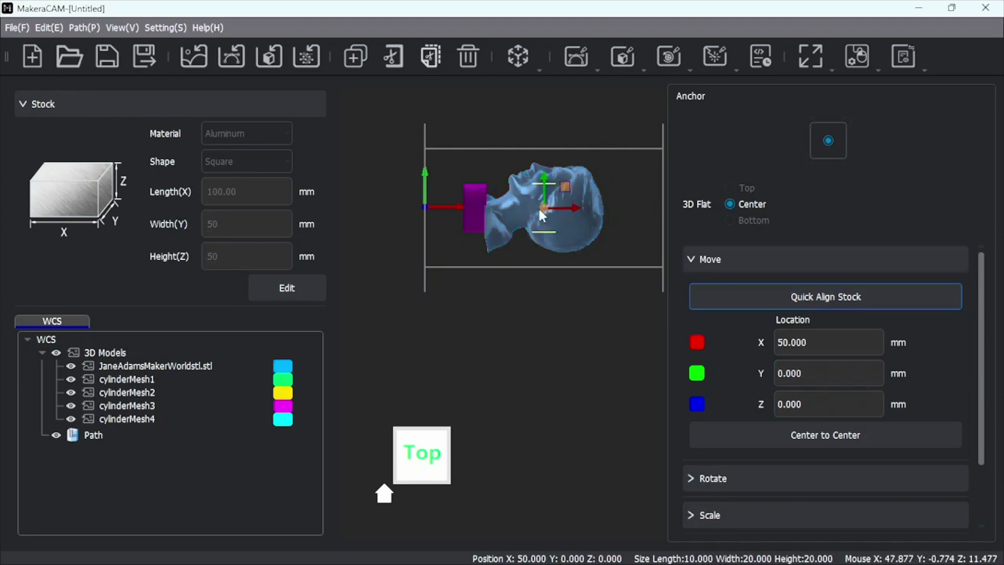
drag(542, 204, 613, 208)
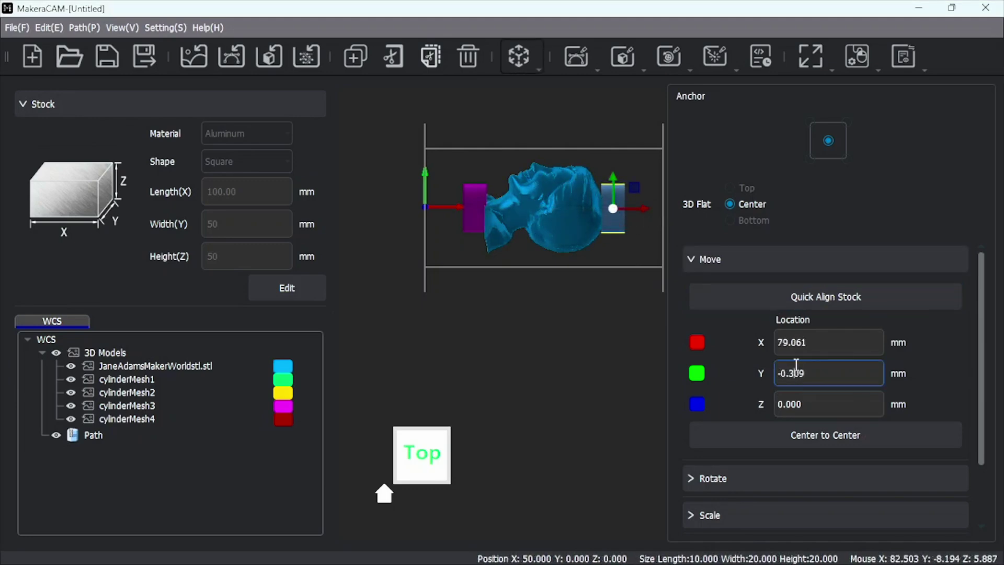
drag(805, 372, 728, 371)
text(0)
key(Return)
In an isometric view, select the left cylinder, the head and the right cylinder.
click(445, 436)
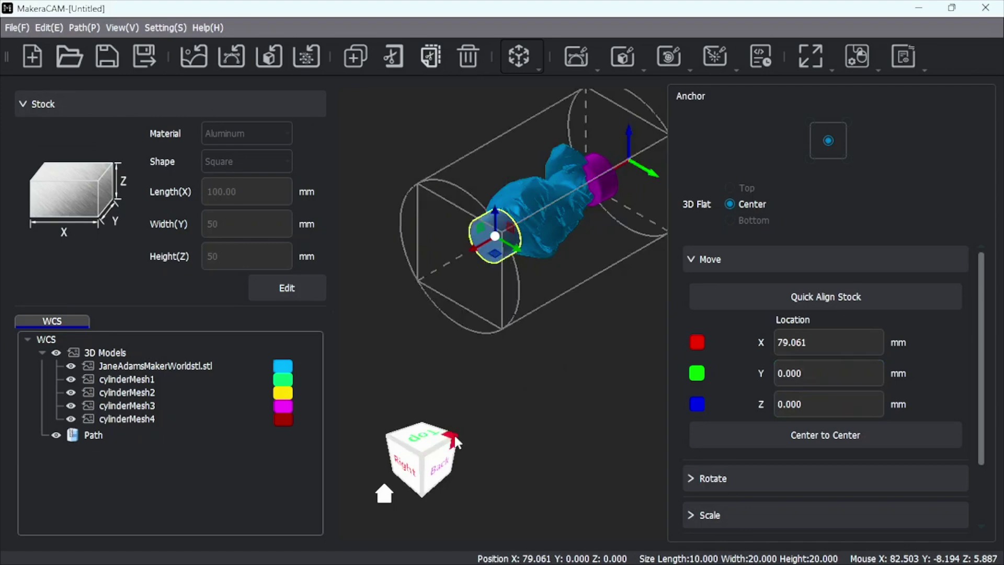
click(453, 437)
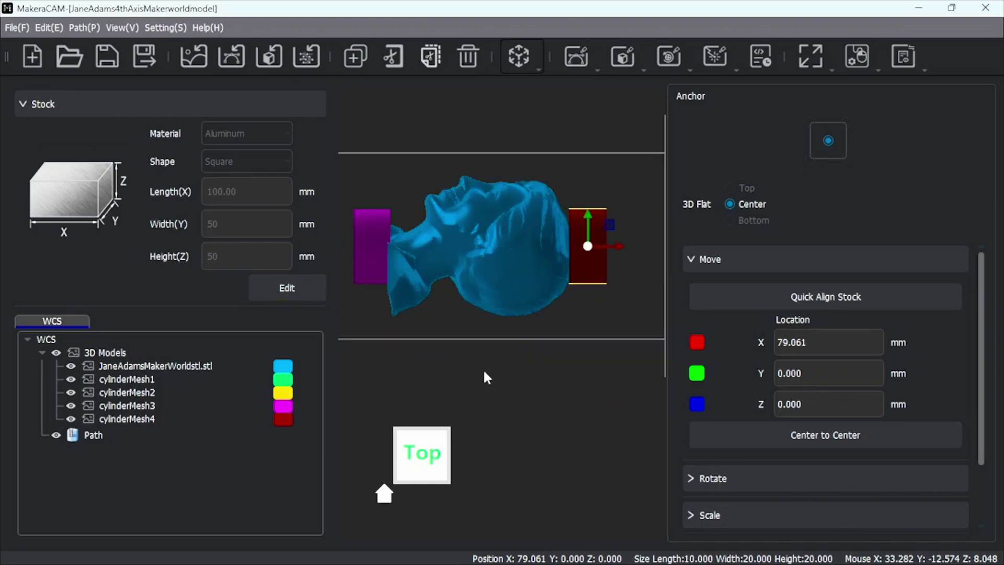
click(376, 262)
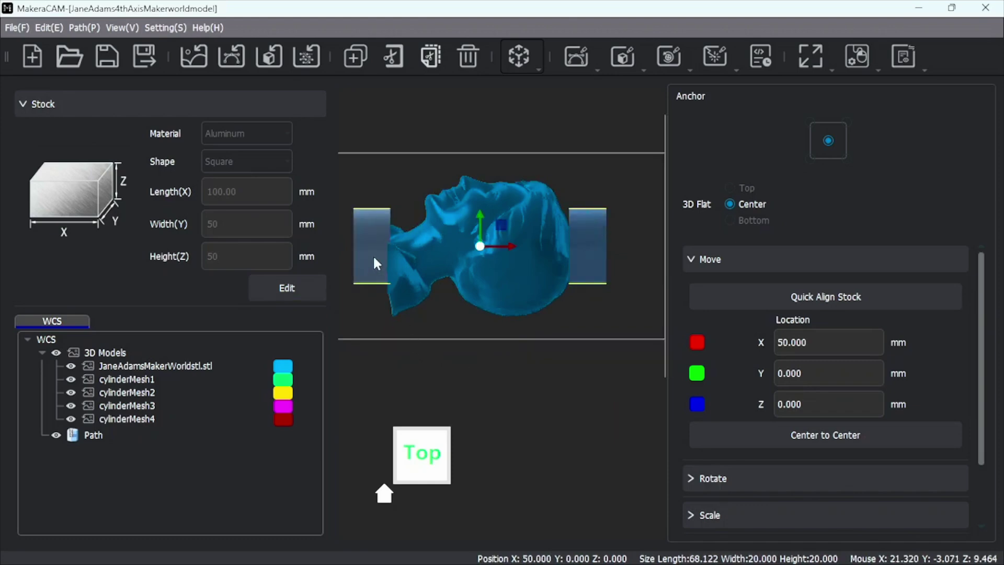
click(520, 254)
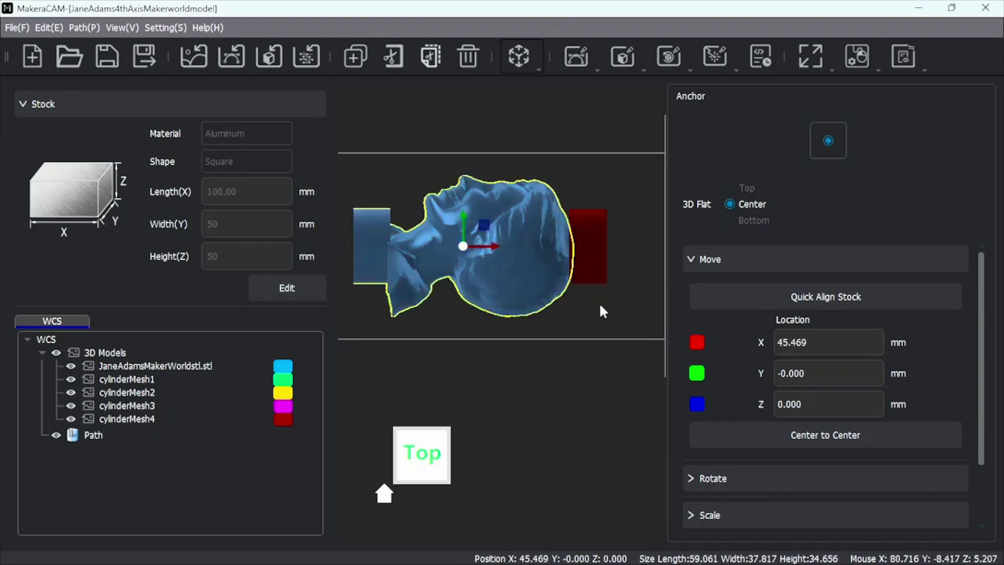
ctrl+click(586, 262)
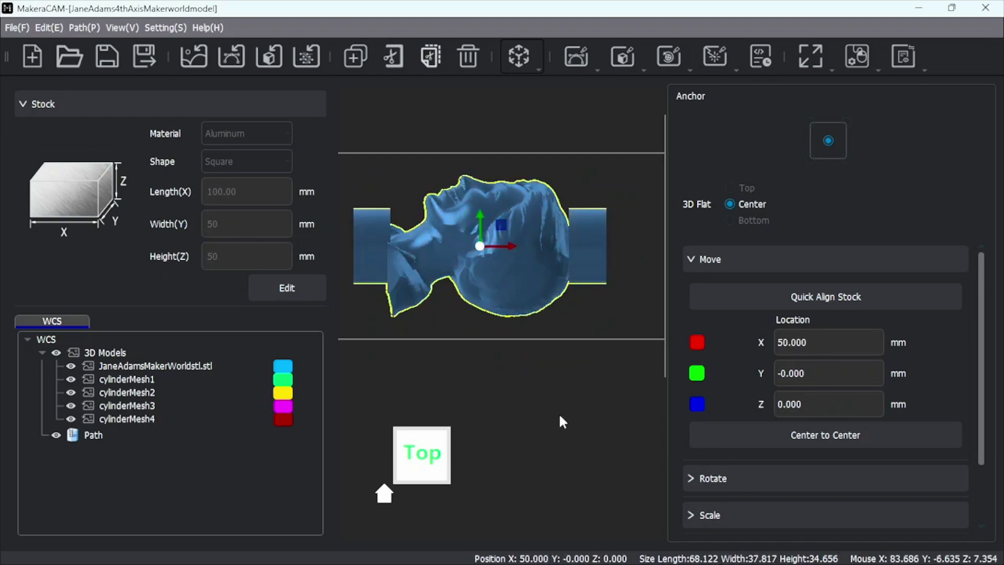
click(632, 63)
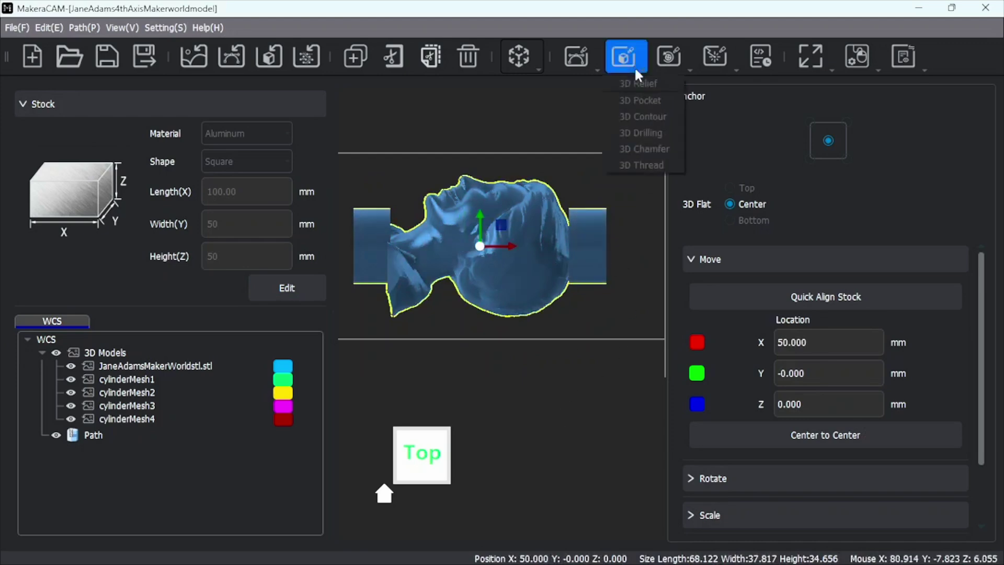
Create a Rotation Relief toolpath with a 6 mm maximum cutting depth.
click(669, 56)
click(669, 57)
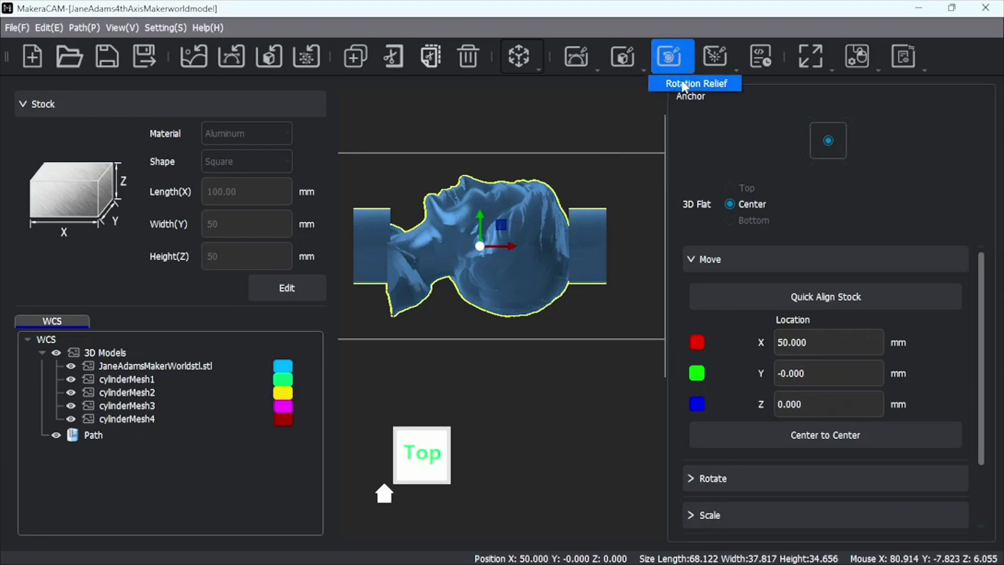
click(679, 81)
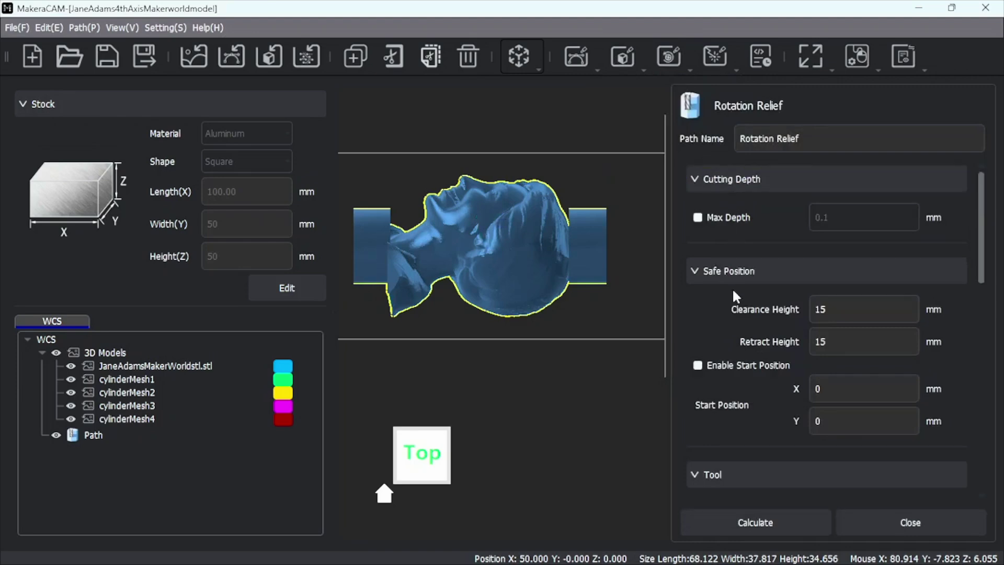
click(779, 217)
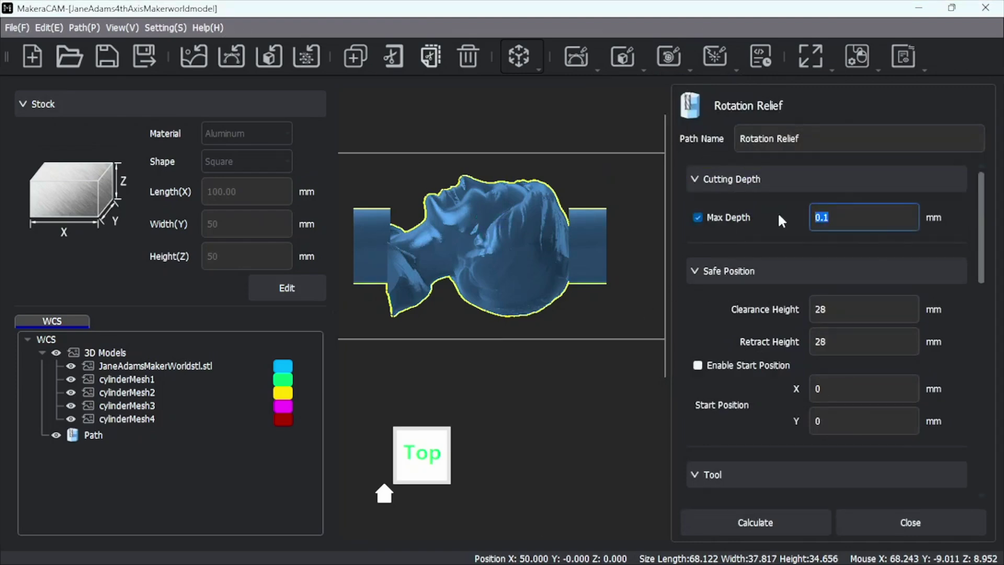
text(6)
key(Return)
Enter 35 mm for both Clearance Height and Retract Height.
scroll(797, 249, down, 2)
double_click(844, 220)
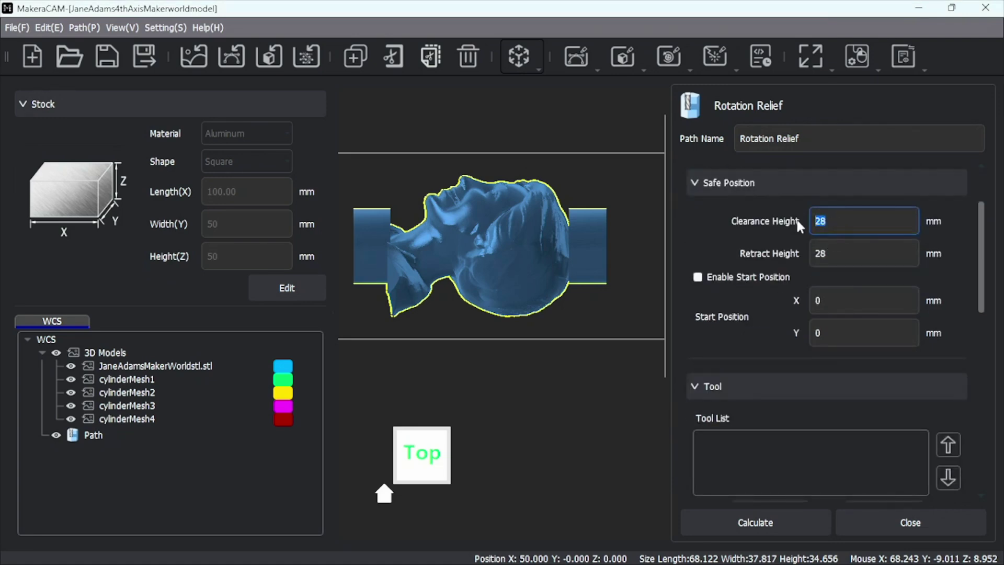
text(35)
double_click(815, 254)
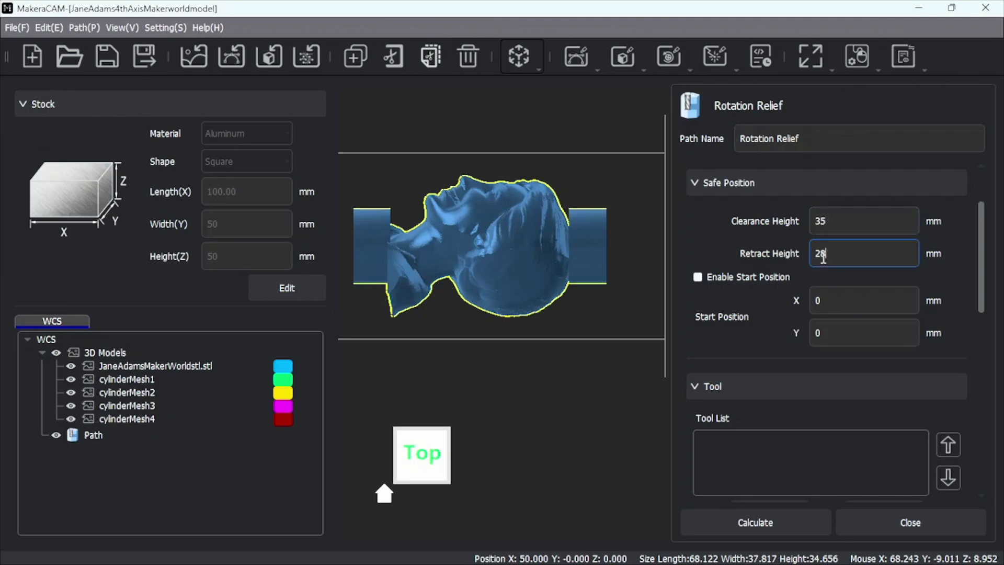
text(35)
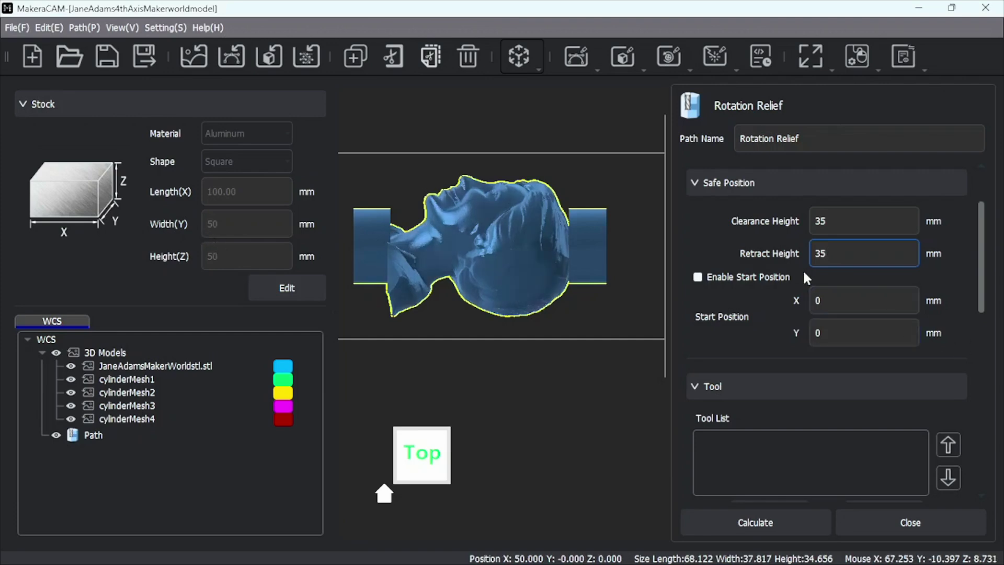
scroll(728, 298, down, 2)
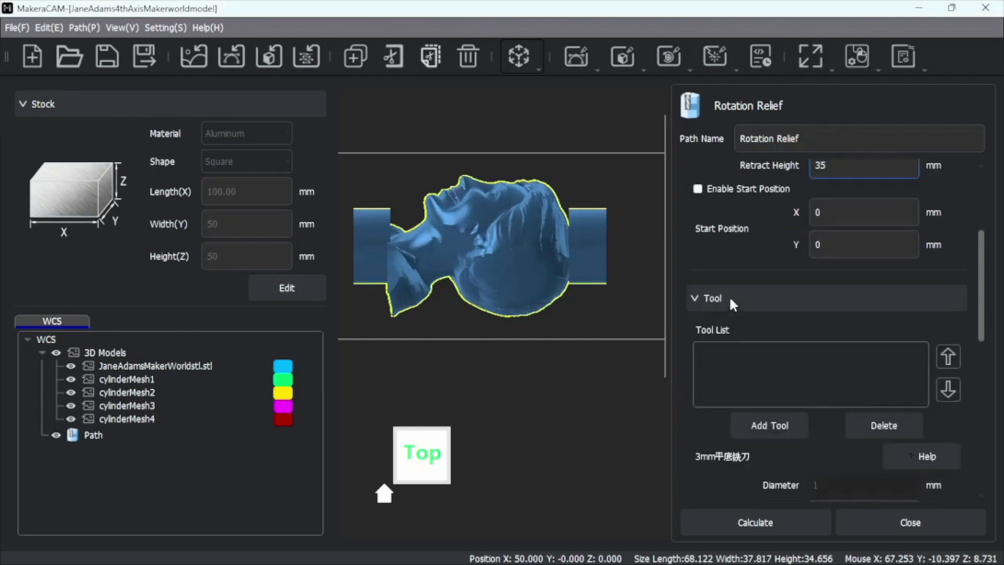
Add the 3.175*12mm Flat End(Metal) cutter from the Tool Magazine to the path.
scroll(752, 355, down, 1)
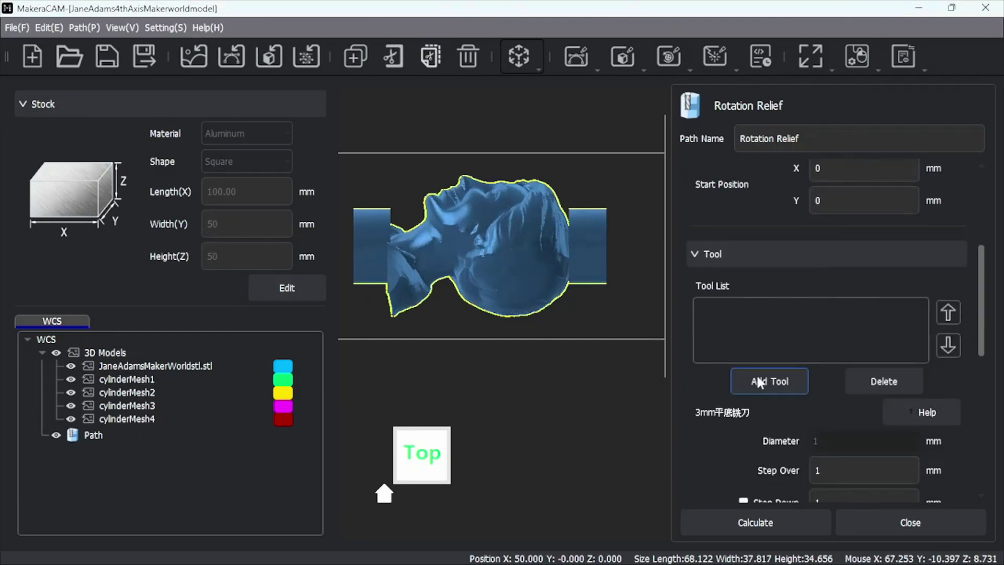
click(758, 376)
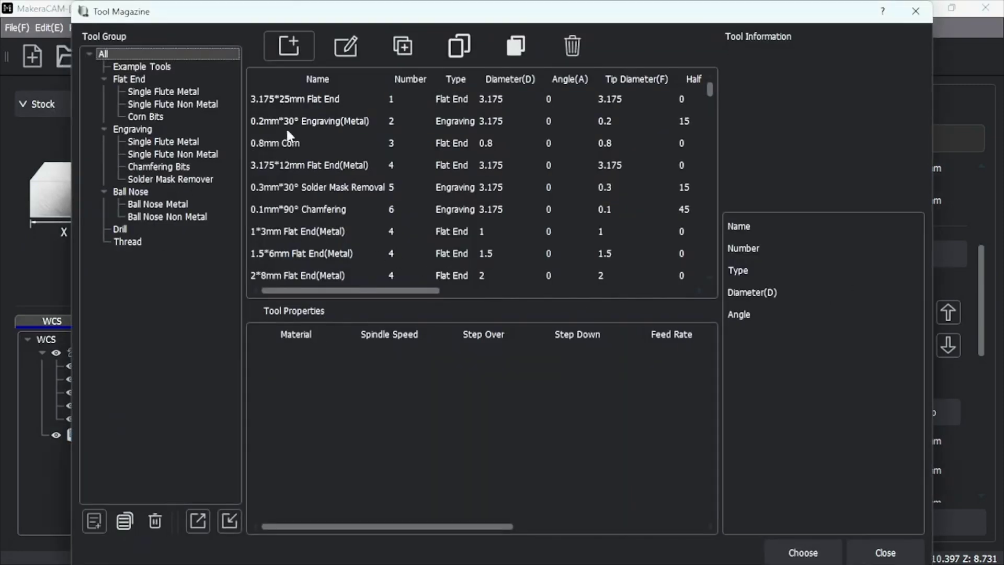
click(274, 166)
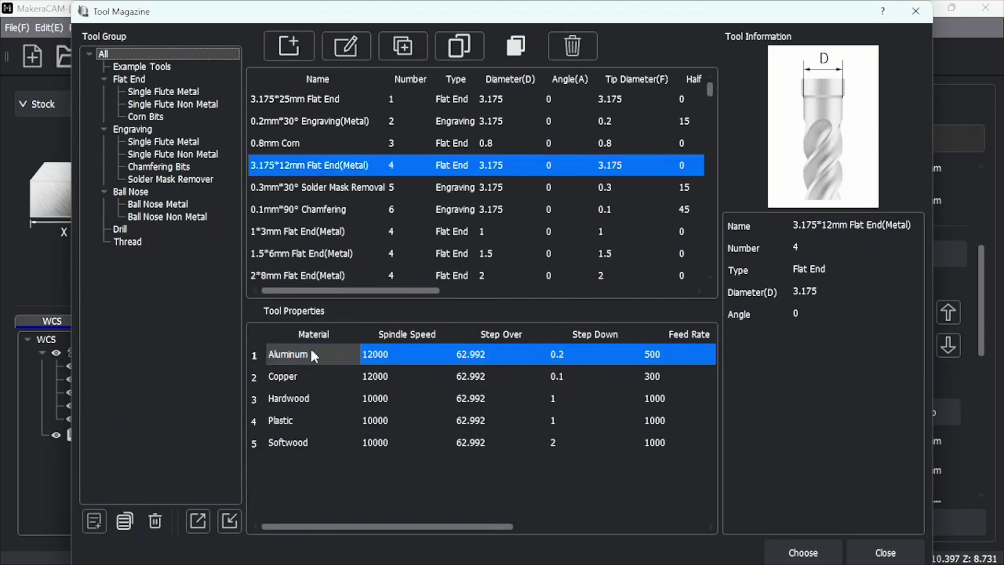
mouse_move(779, 558)
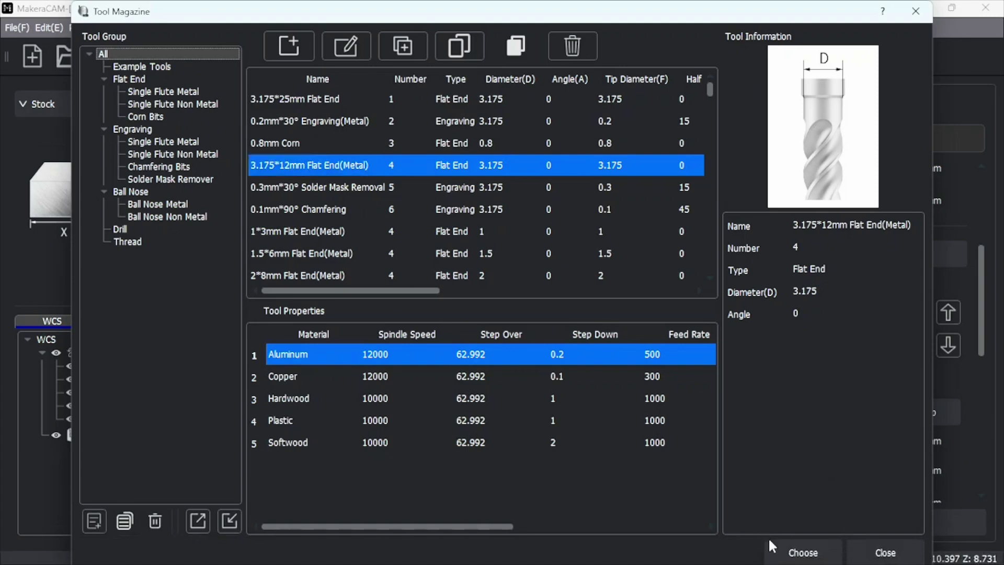
click(795, 546)
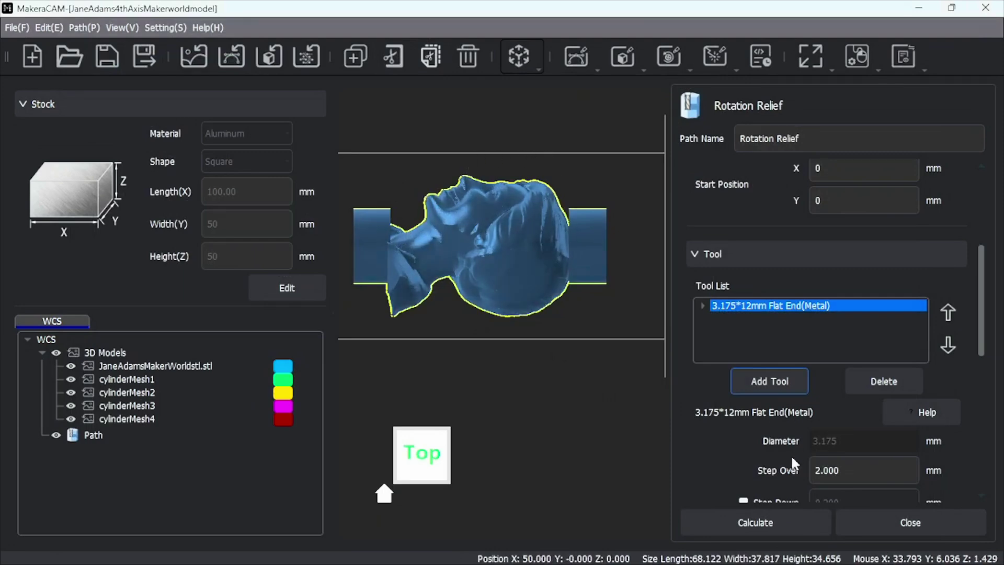
Enable the 0.2 mm step down and change the tool number from 4 to 1.
scroll(808, 418, down, 3)
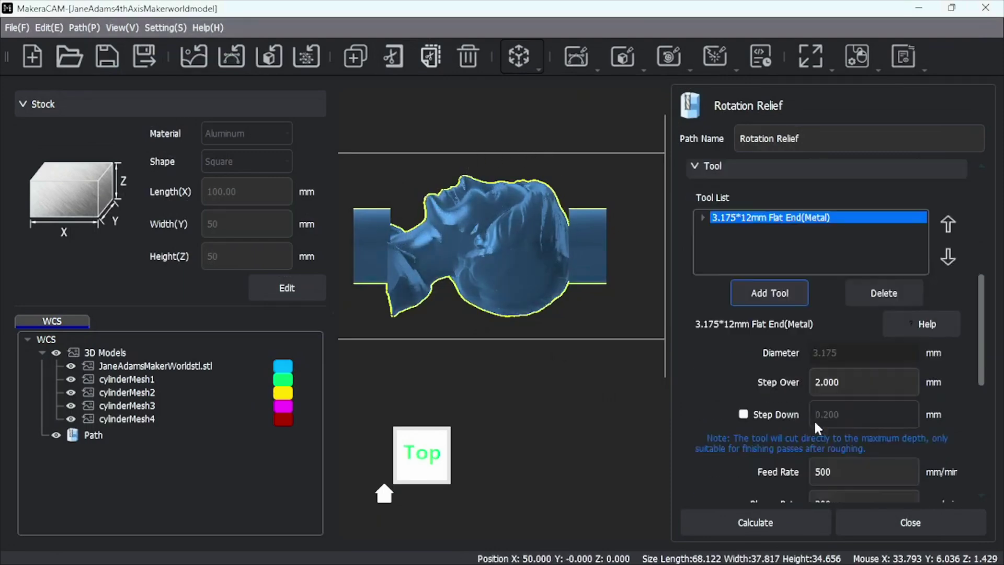
click(742, 415)
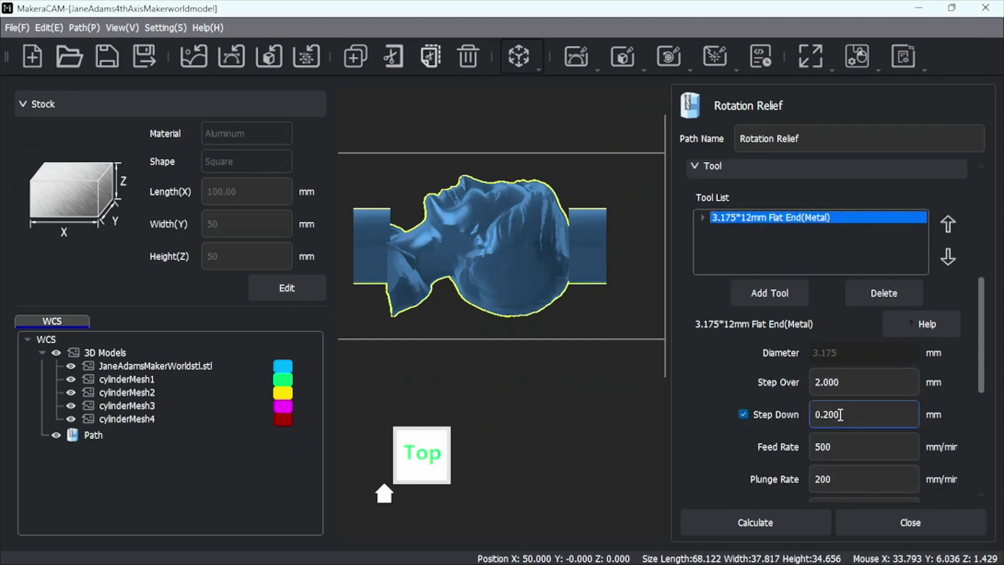
scroll(837, 414, down, 3)
scroll(840, 414, down, 3)
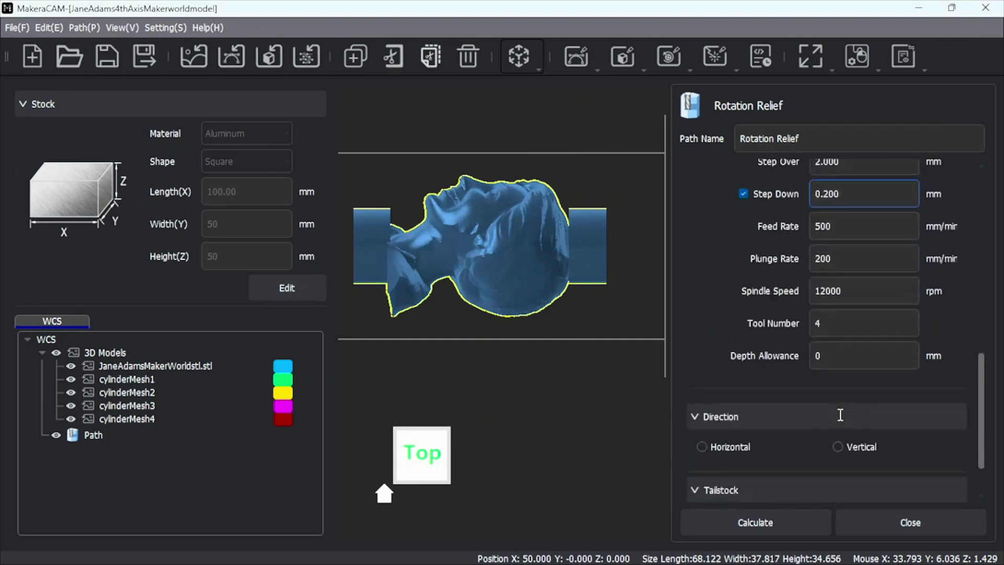
click(824, 324)
double_click(823, 324)
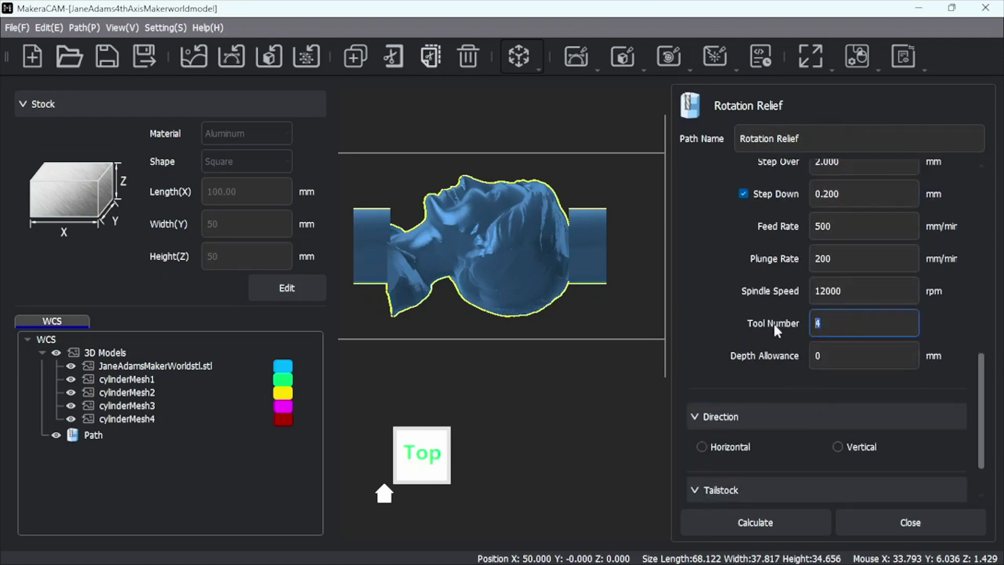
text(1)
Set the 0.5 mm depth allowance and choose the Horizontal cutting direction.
scroll(699, 340, down, 1)
scroll(700, 342, down, 1)
key(Tab)
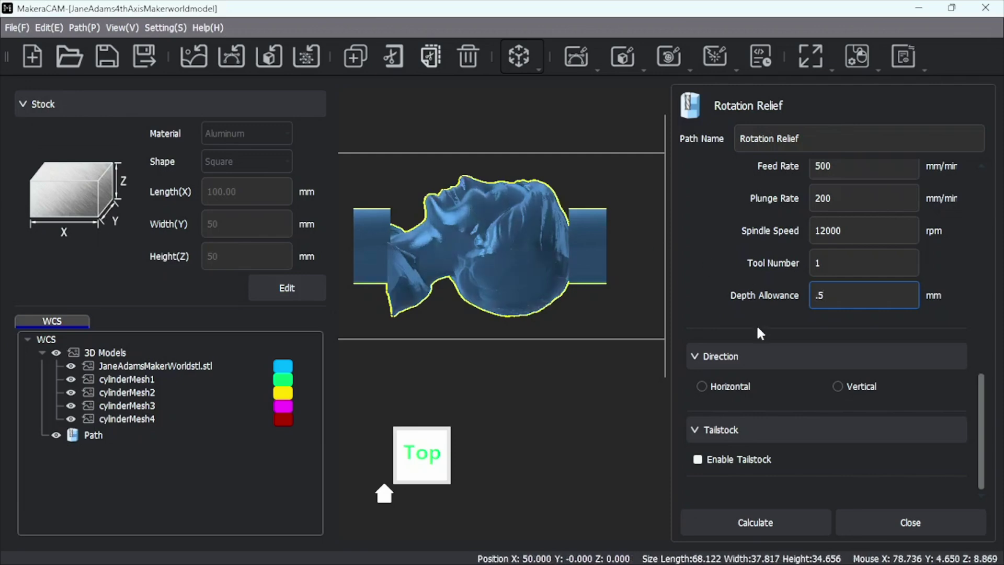
click(701, 386)
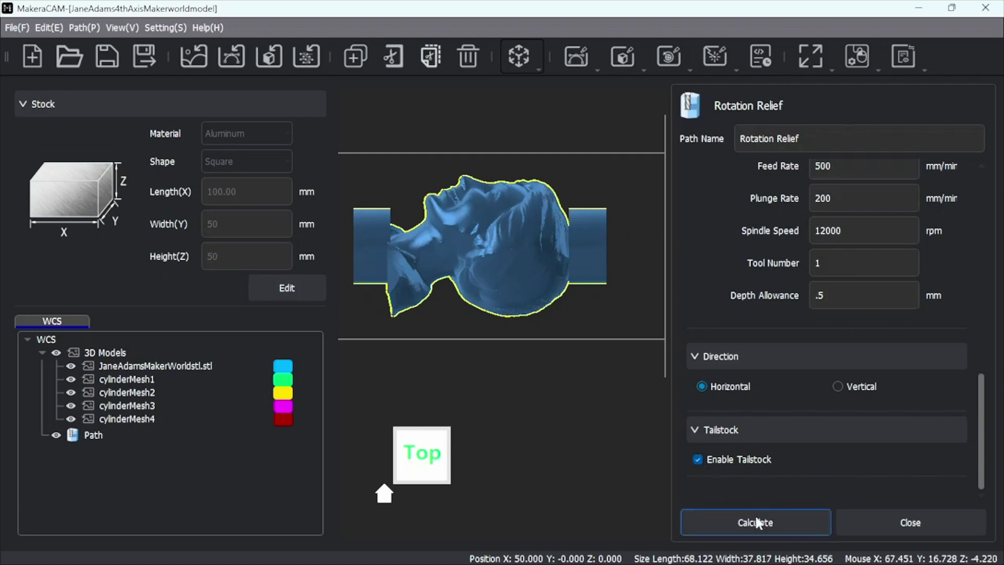
Save the project and select both end cylinders and the head model.
click(16, 29)
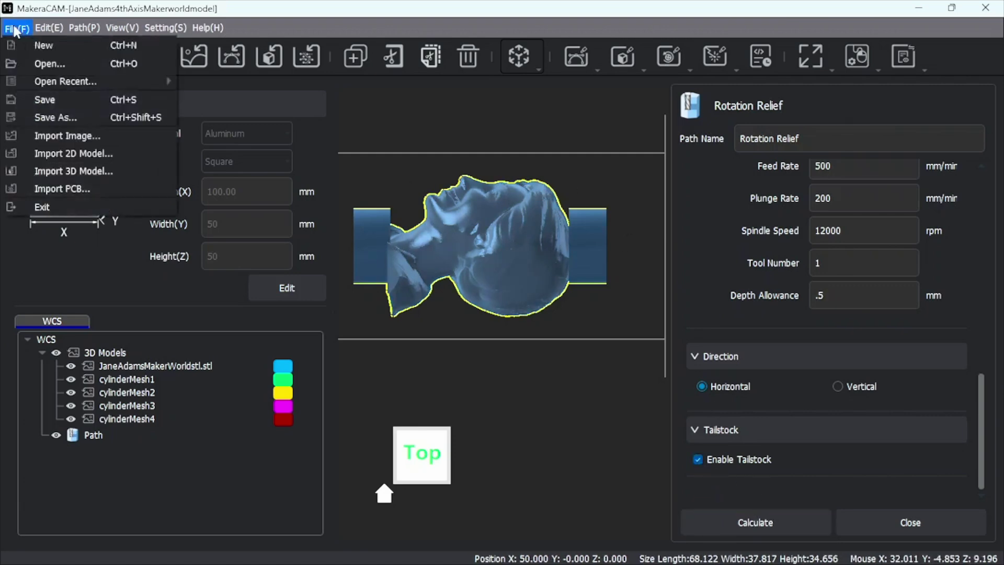
click(29, 95)
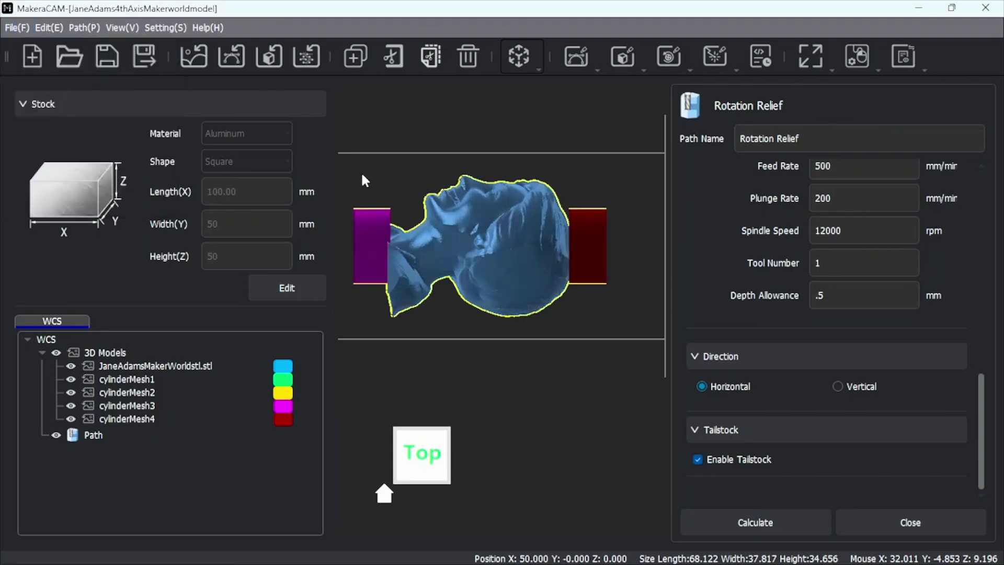
click(368, 232)
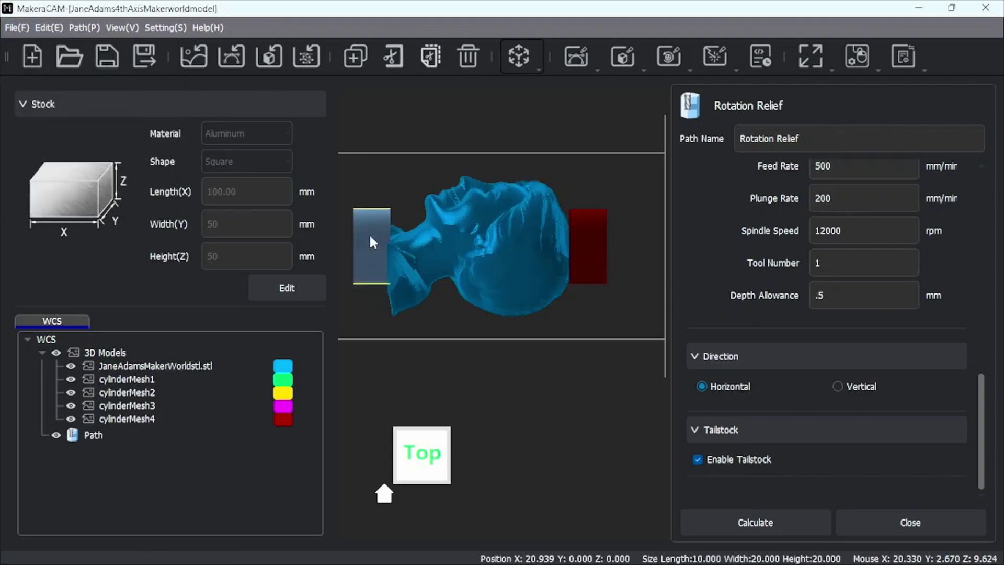
ctrl+click(598, 249)
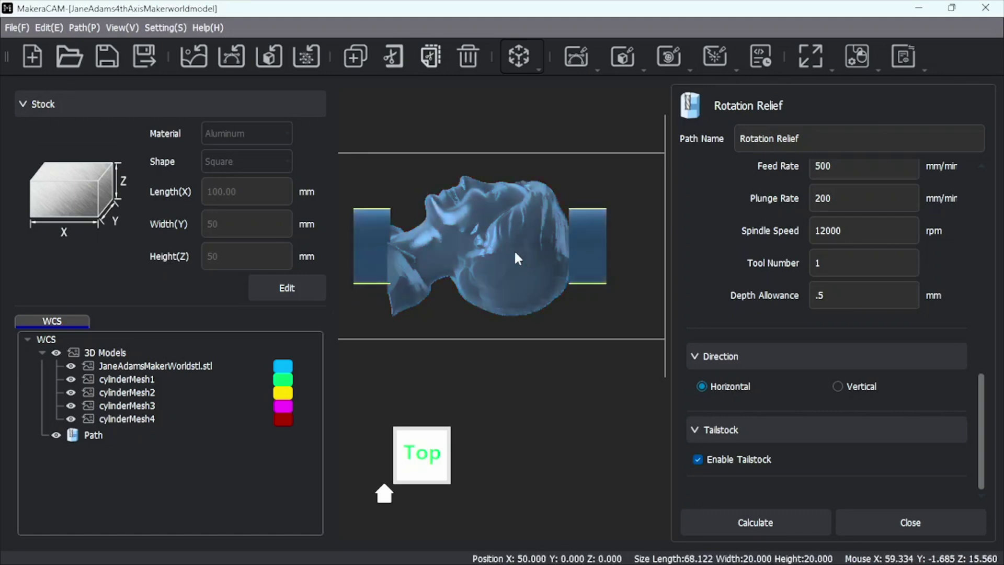
ctrl+click(515, 252)
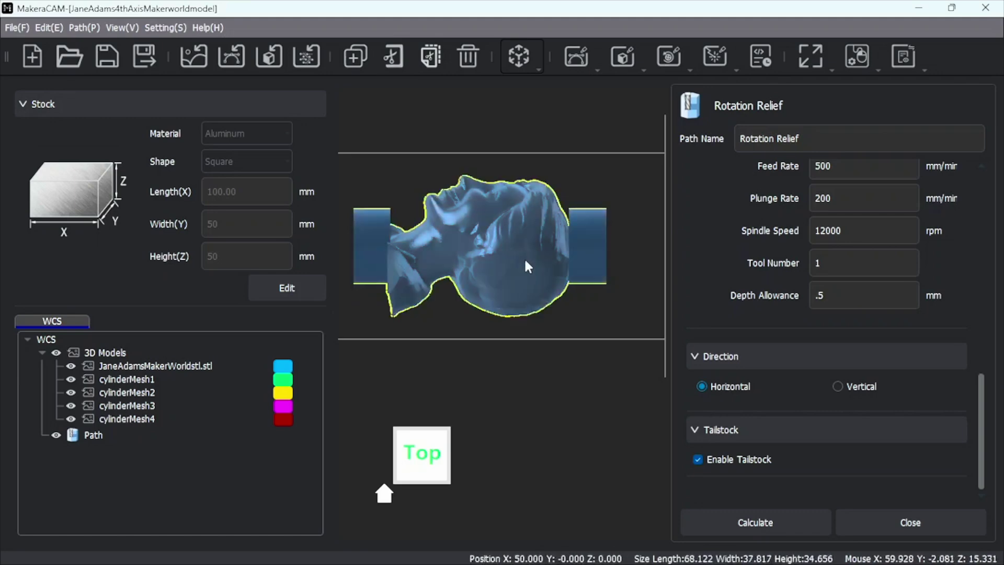
Calculate the Rotation Relief toolpath, orbit to inspect it, then hide it.
click(722, 526)
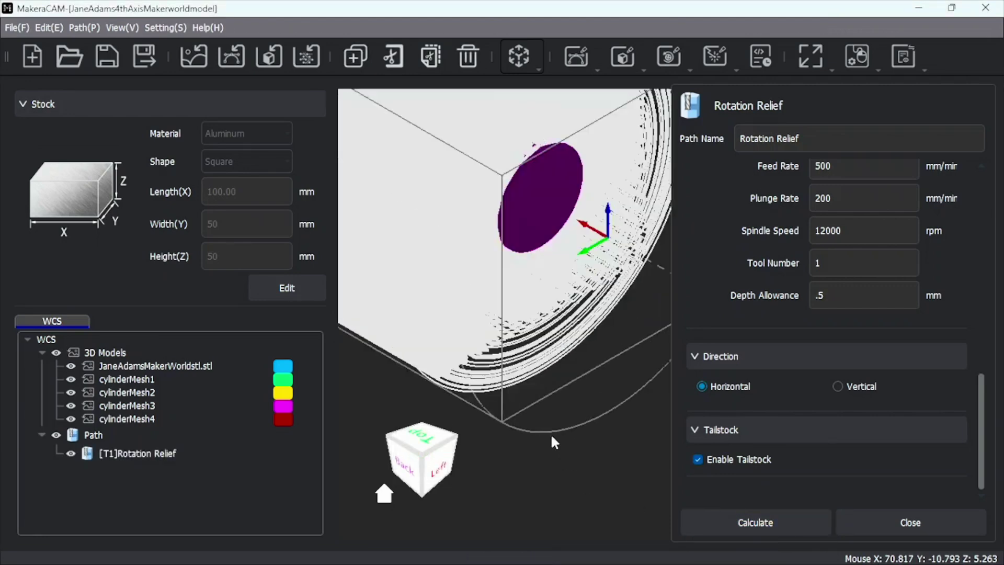
scroll(551, 433, up, 3)
scroll(547, 438, down, 3)
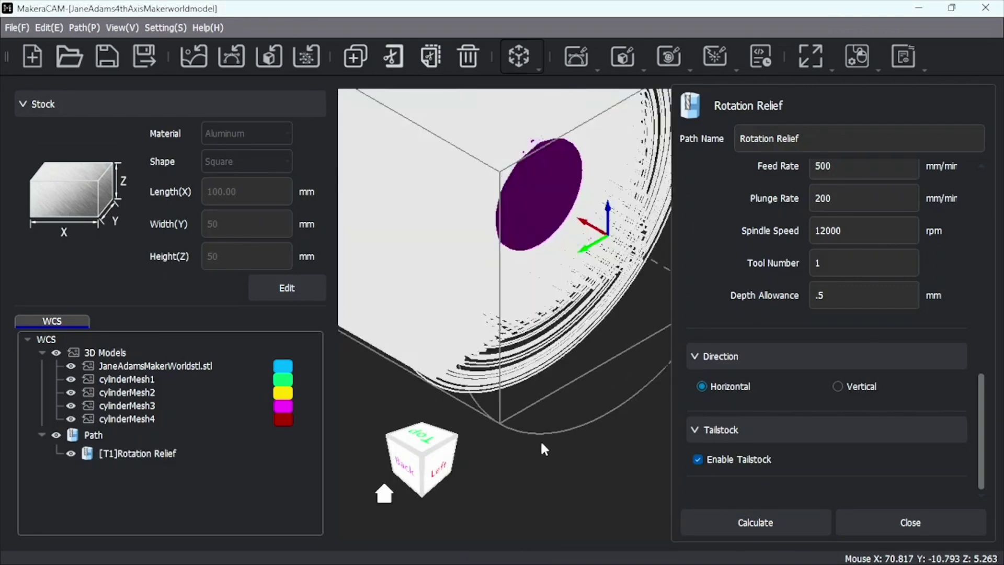
drag(441, 454, 72, 453)
click(71, 453)
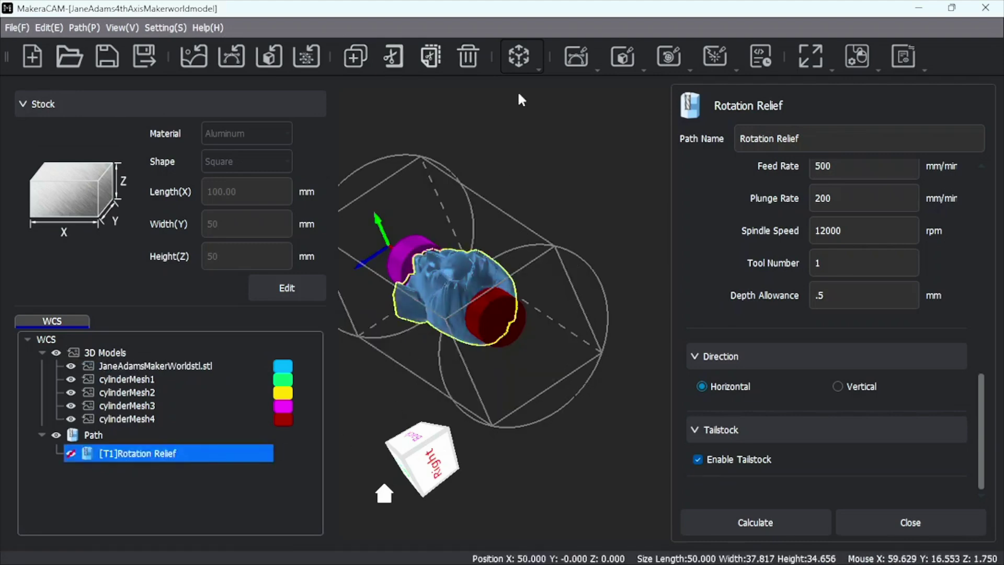
Replace the flat end cutter with the 0.2mm*30° Engraving(Metal) tool.
click(626, 57)
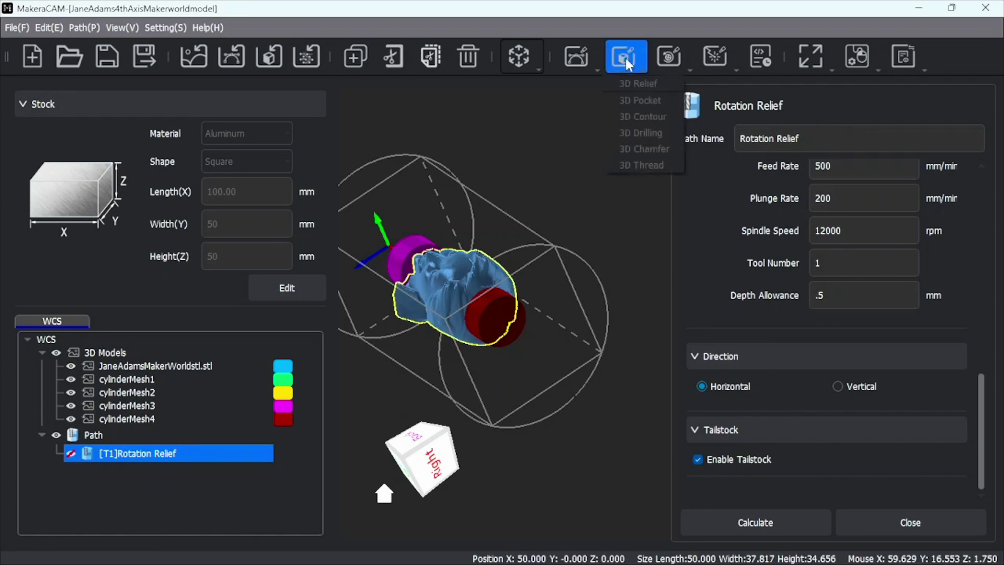
click(672, 59)
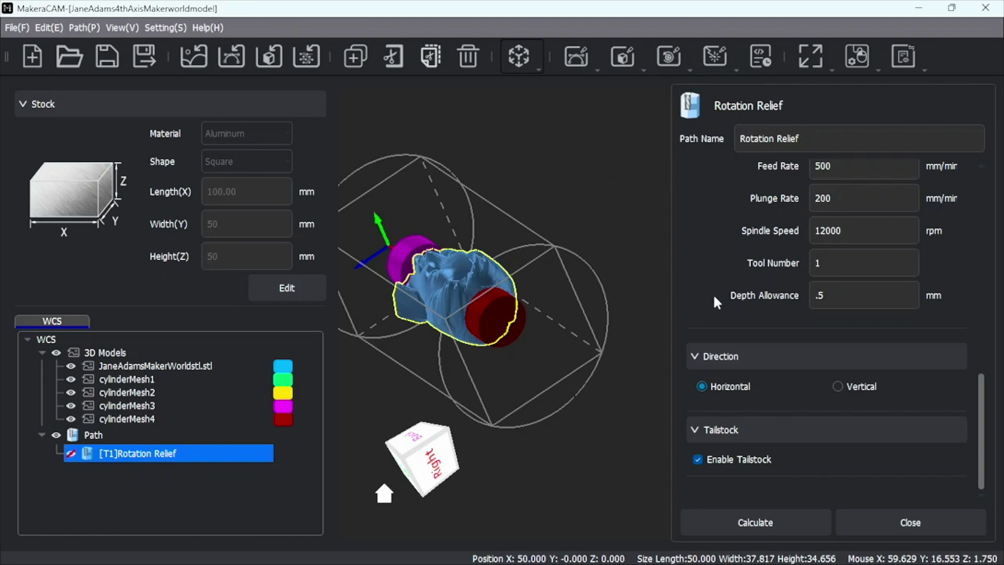
scroll(714, 298, up, 10)
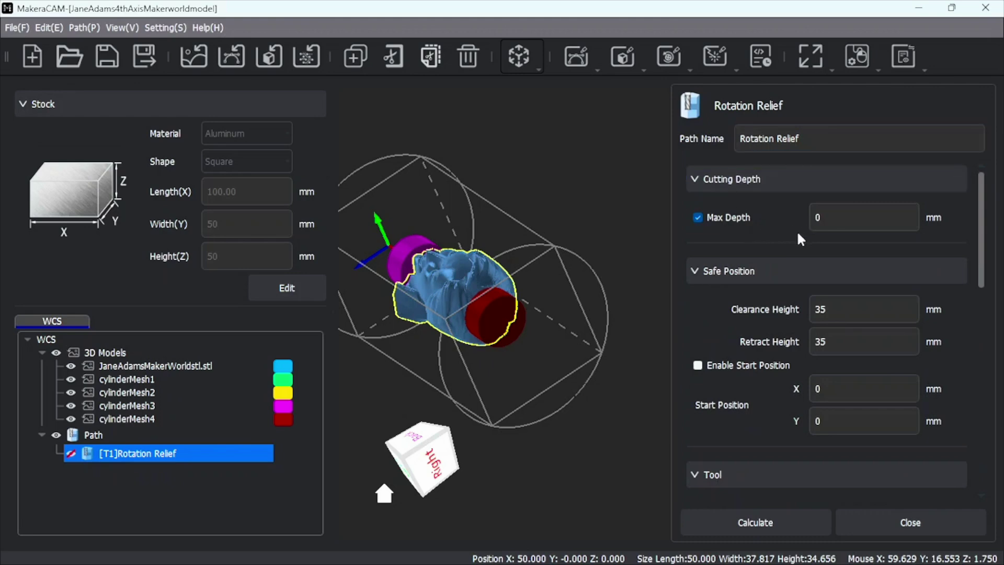
scroll(788, 250, down, 2)
scroll(785, 244, down, 3)
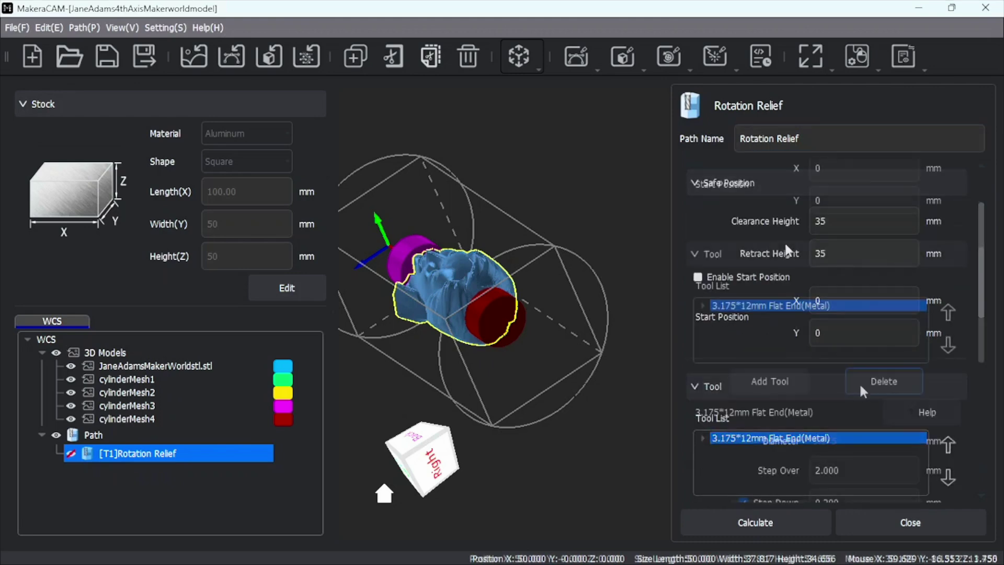
click(860, 382)
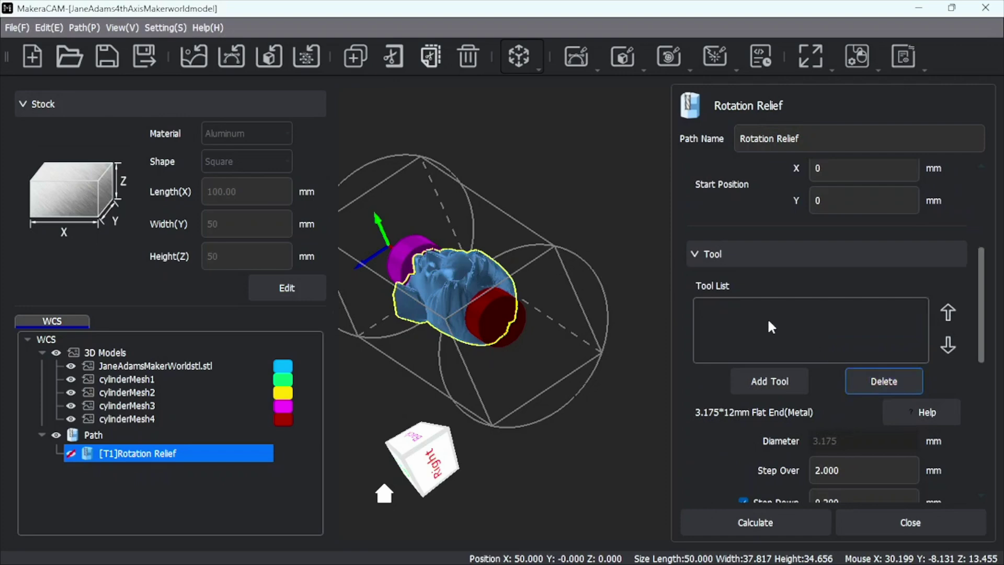
click(757, 380)
click(279, 125)
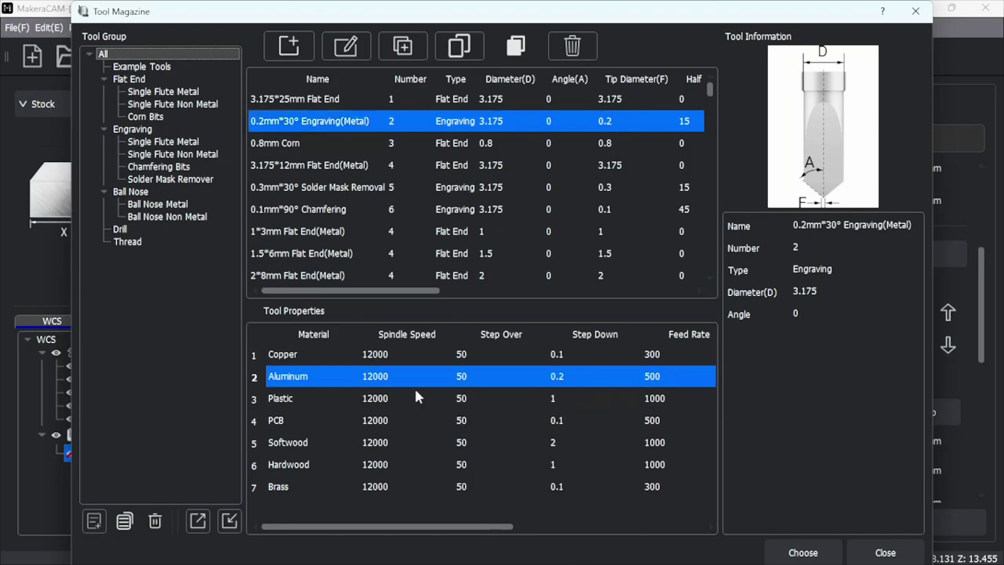
click(808, 553)
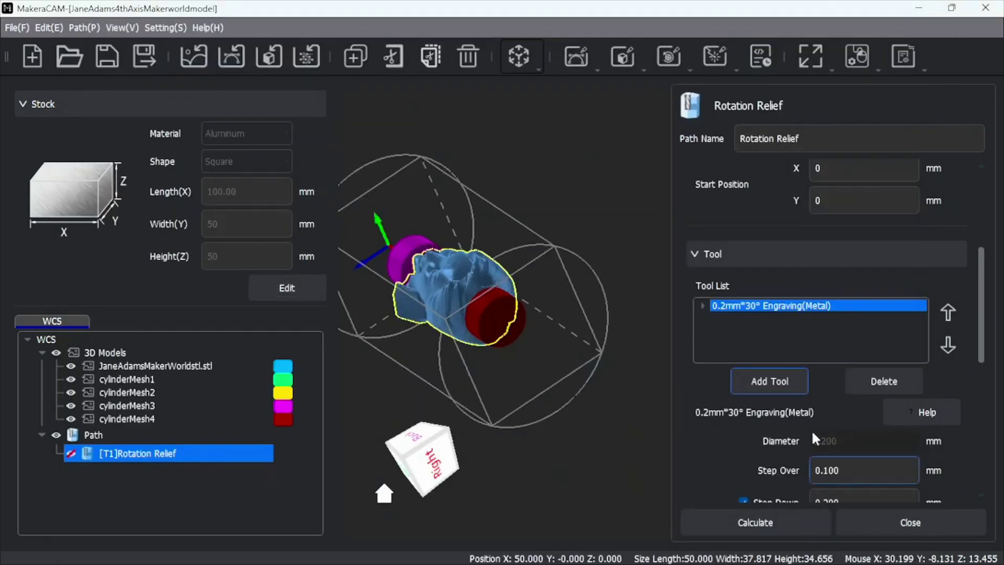
Turn off step down, set depth allowance to 0, choose Vertical, and disable the tailstock.
scroll(795, 418, down, 3)
scroll(795, 418, down, 2)
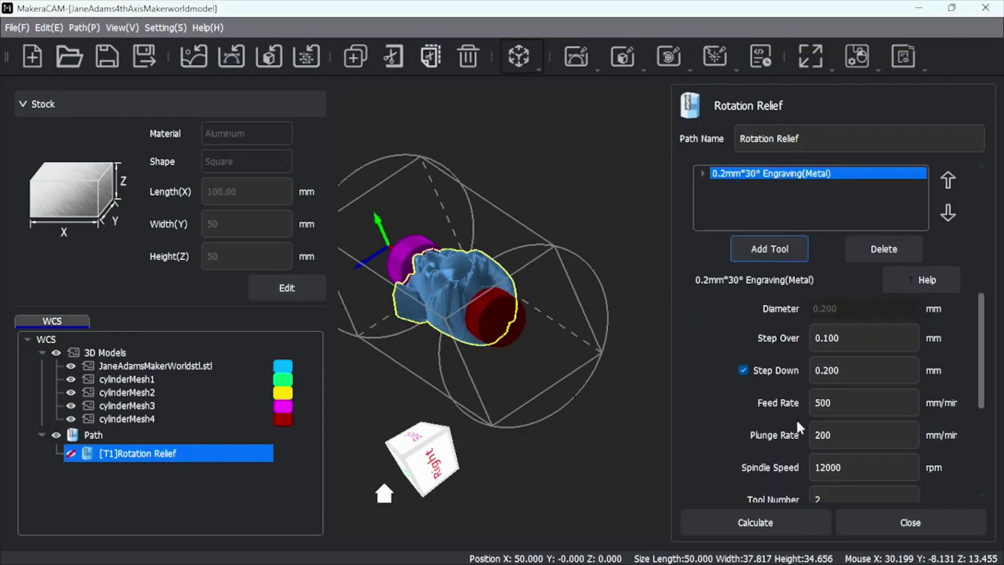
click(743, 369)
scroll(777, 434, down, 3)
click(833, 424)
drag(833, 424, 797, 425)
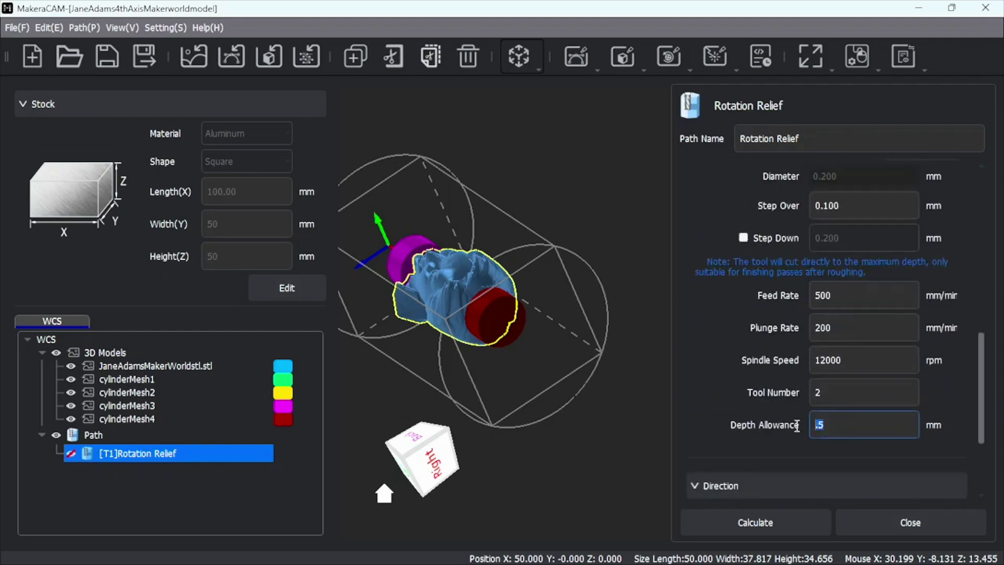
click(721, 441)
scroll(701, 436, down, 3)
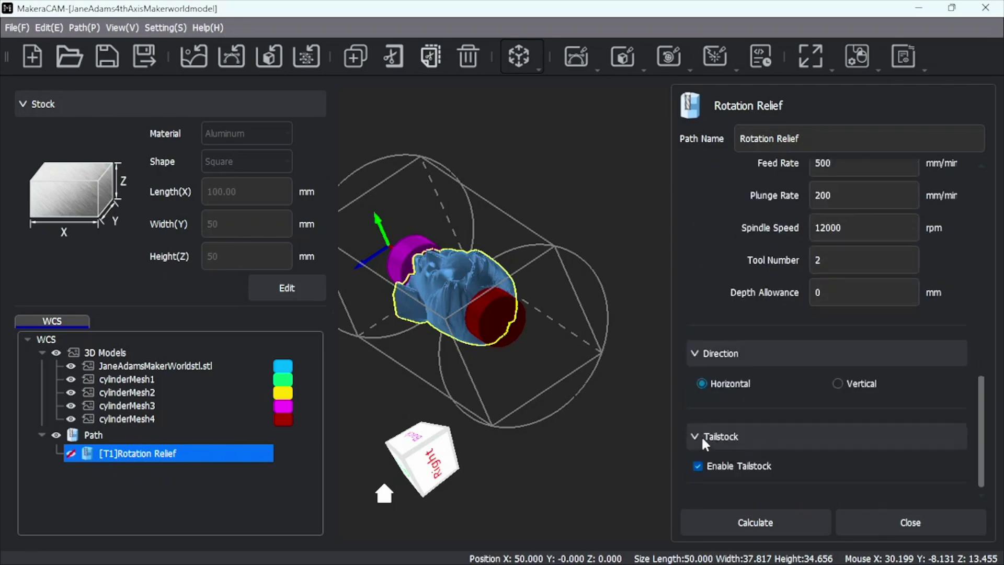
click(838, 385)
scroll(726, 394, down, 1)
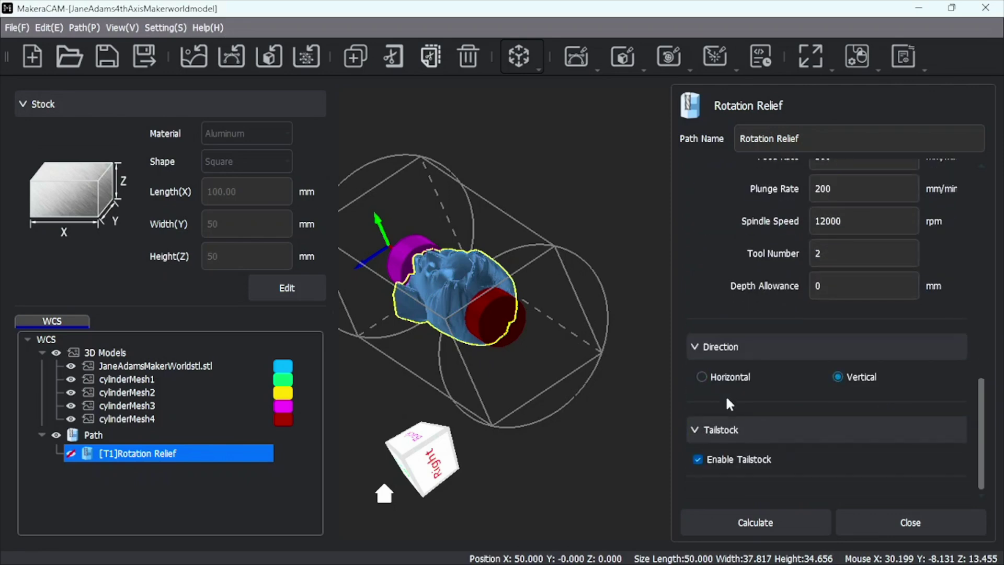
click(697, 458)
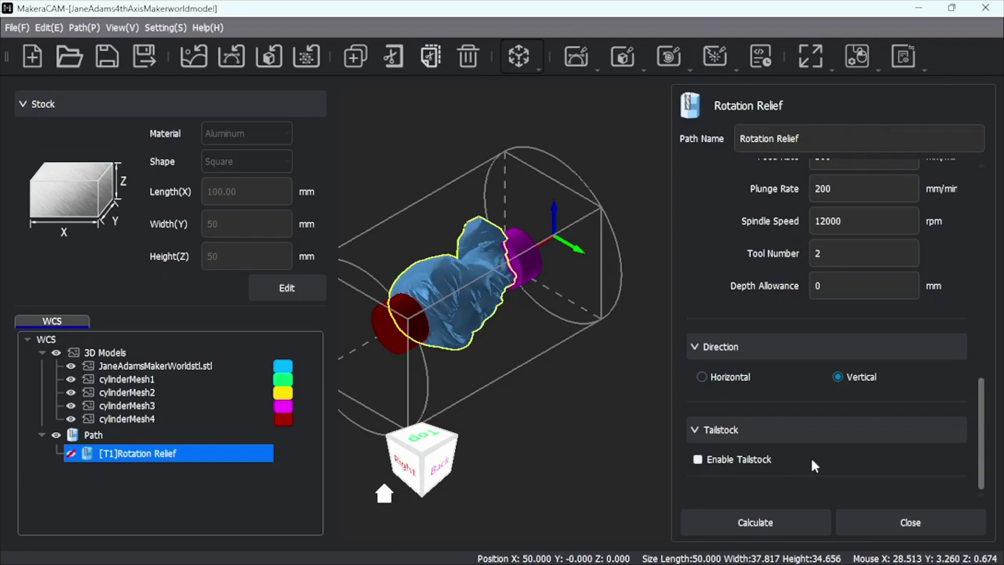
Calculate the T2 vertical finishing Rotation Relief path, inspect it, and redisplay the T1 roughing path.
click(15, 27)
click(44, 99)
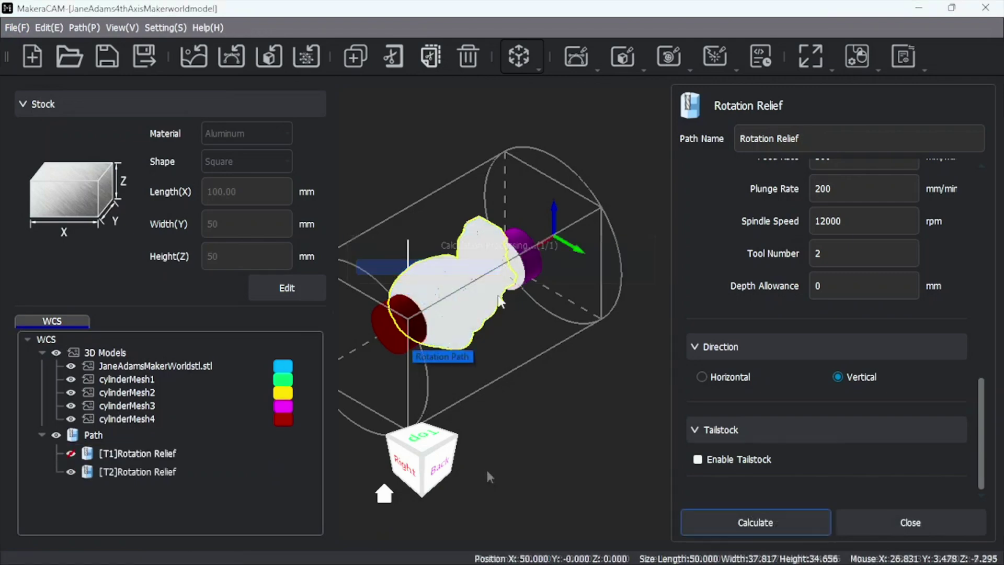
scroll(478, 337, up, 5)
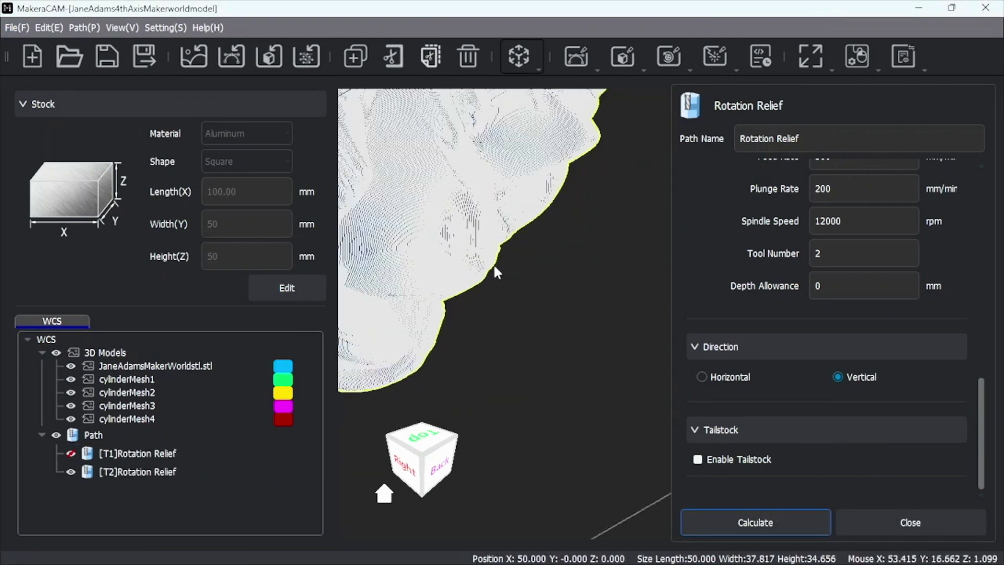
scroll(497, 277, down, 2)
scroll(518, 266, down, 3)
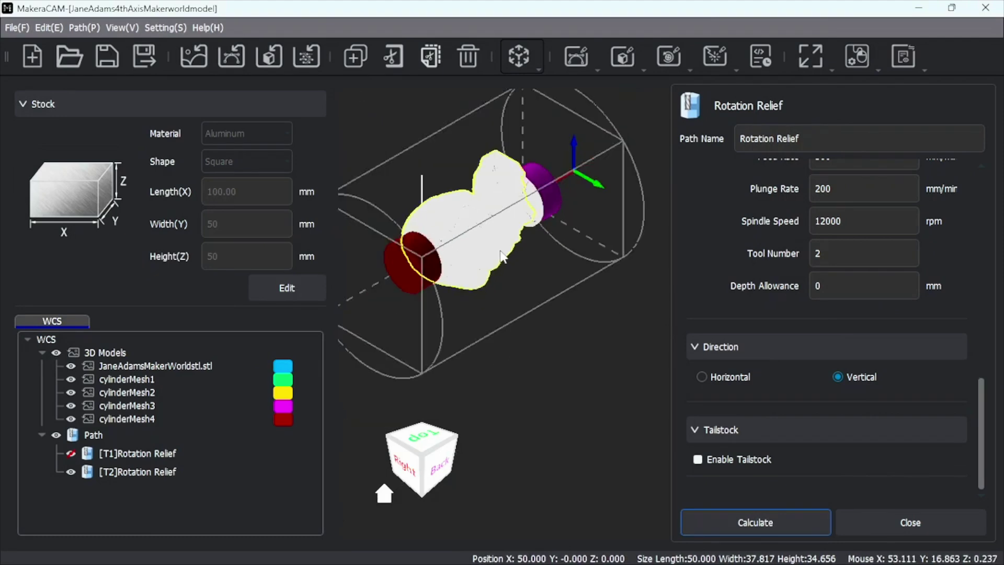
scroll(532, 259, down, 2)
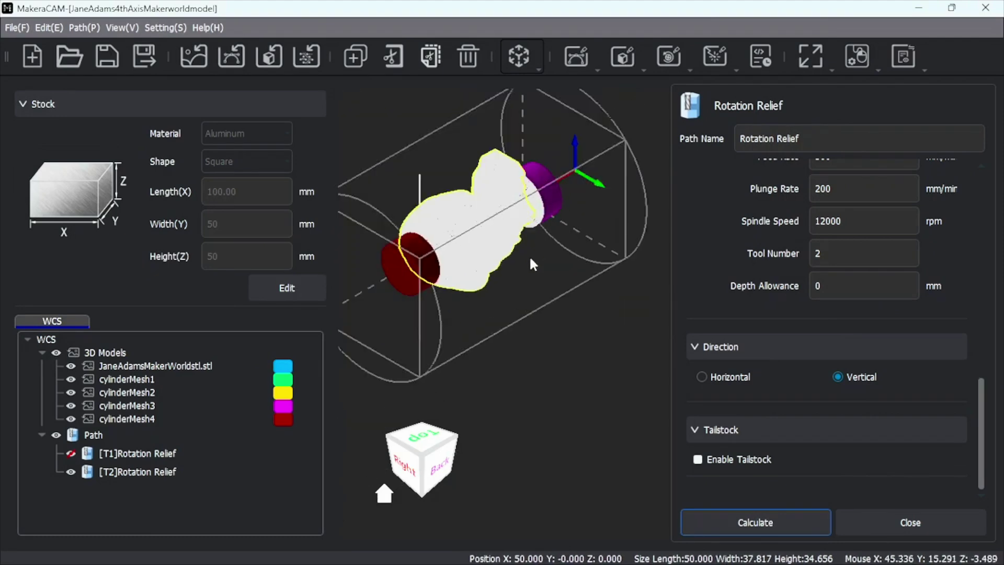
click(71, 450)
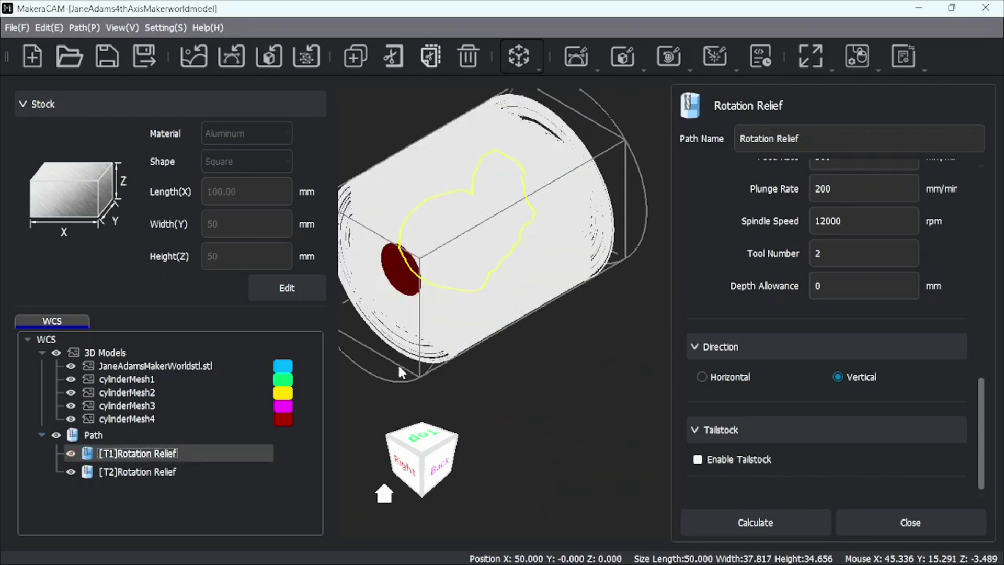
Save the project, then export T1 and T2 Rotation Relief paths together as one G-code file.
click(16, 28)
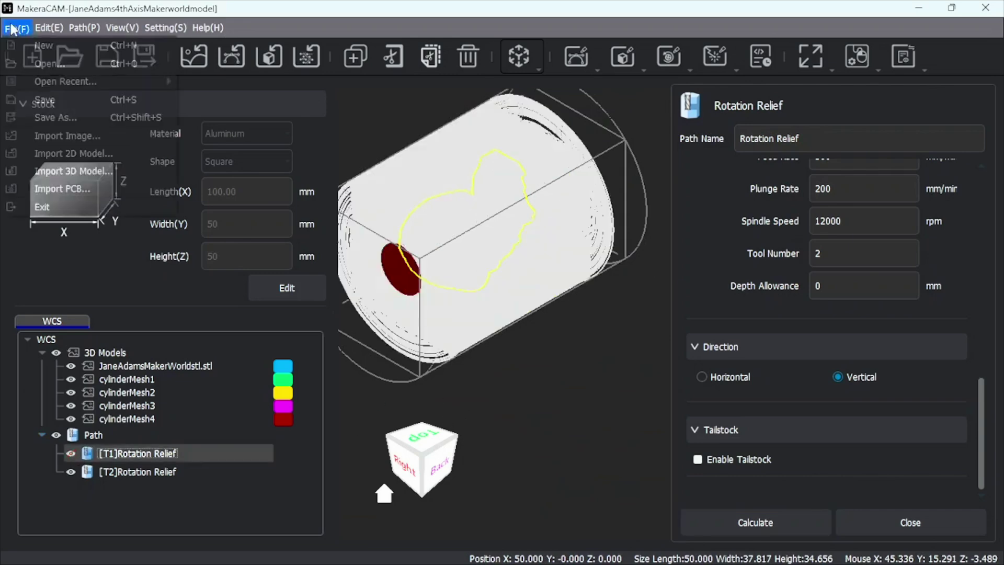
click(23, 93)
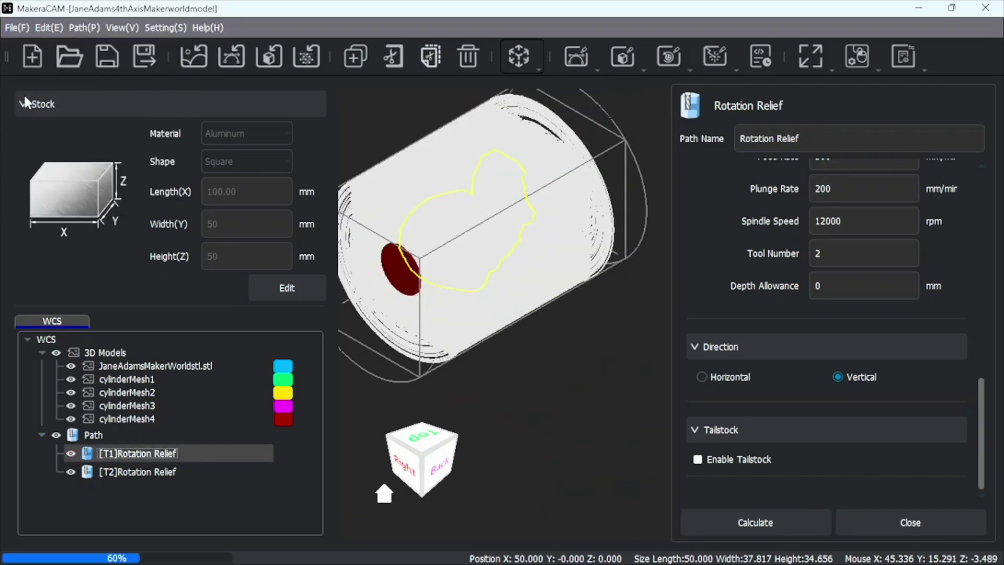
ctrl+click(121, 472)
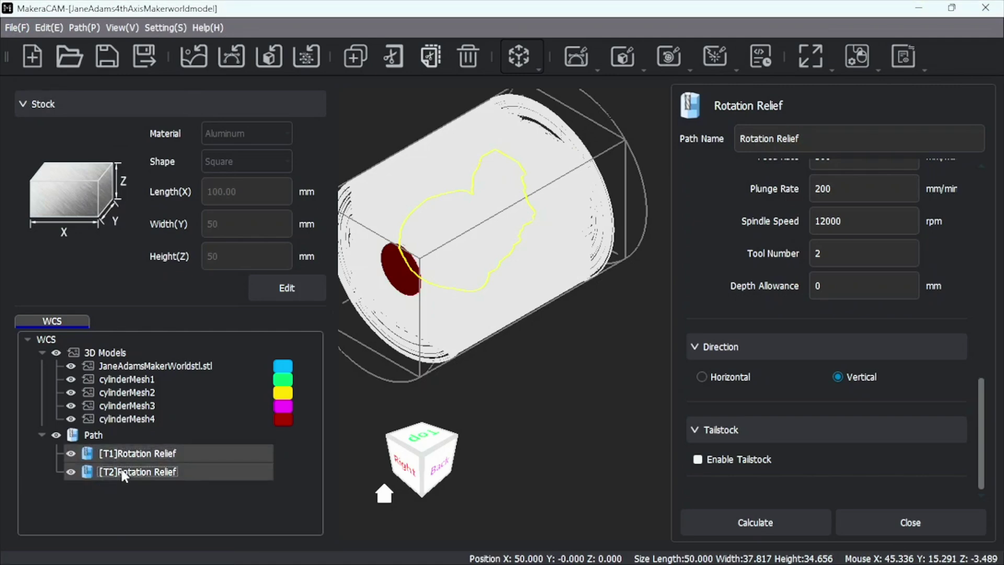
right_click(123, 473)
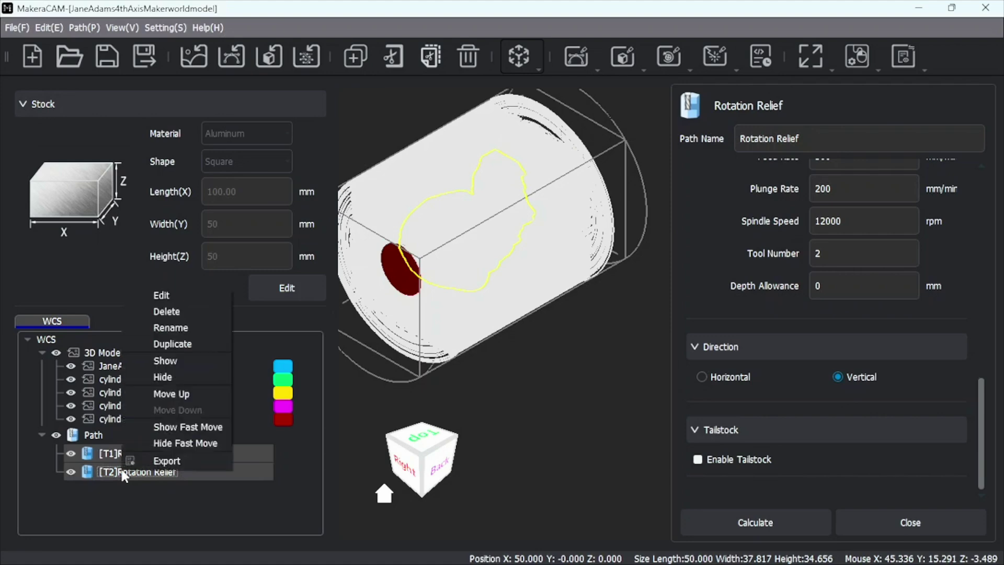
click(163, 462)
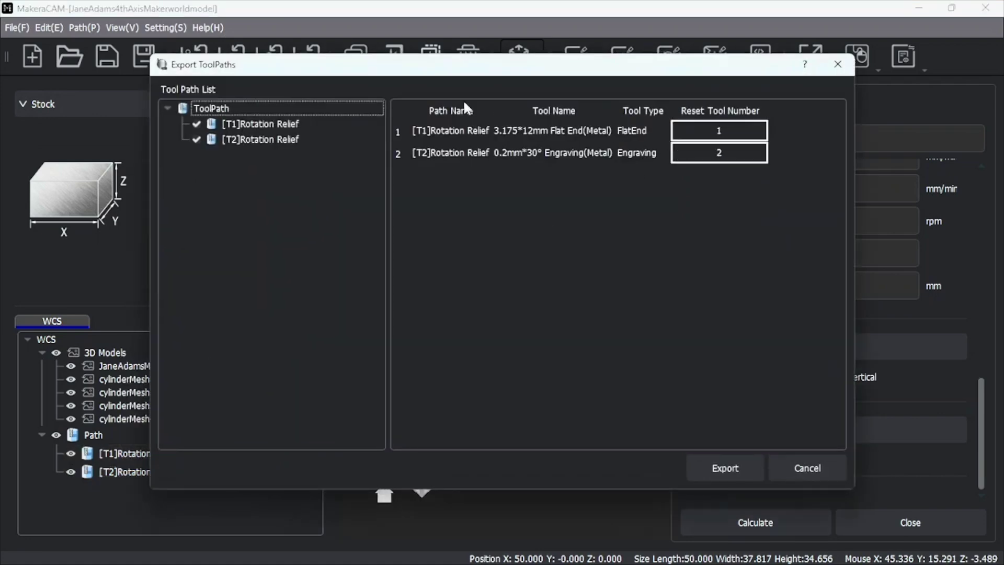
click(298, 124)
click(197, 124)
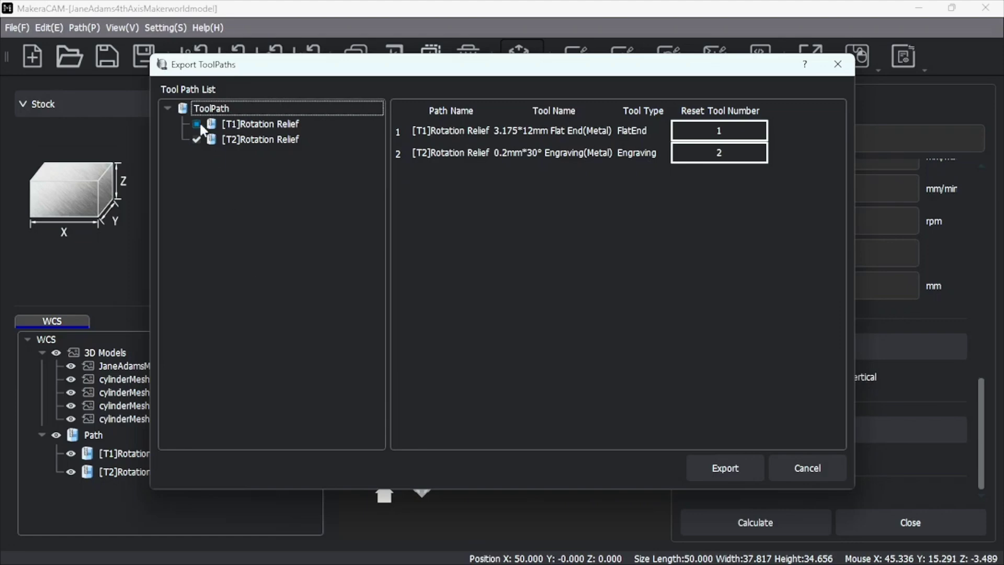
click(720, 469)
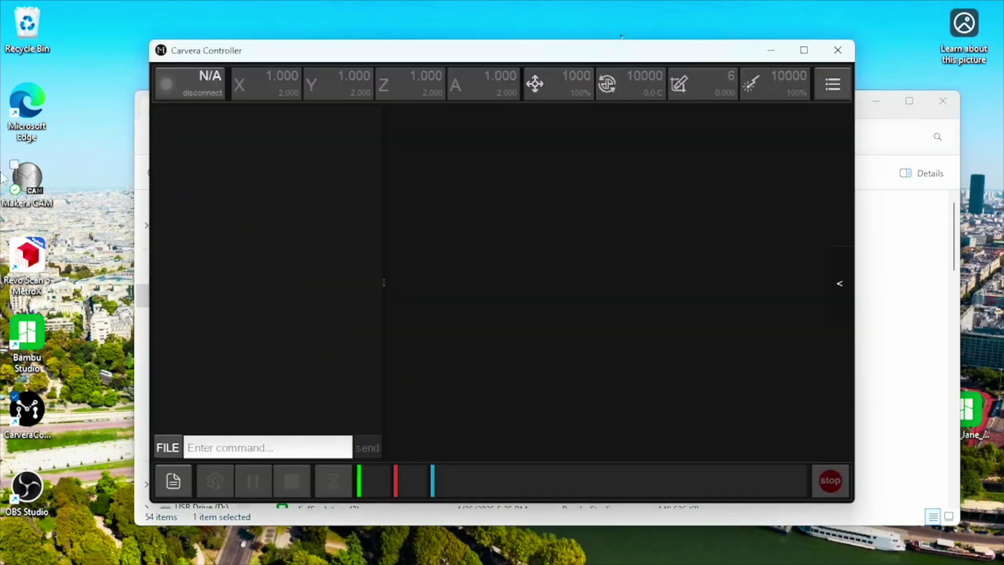
Connect to the machine and upload the exported .nc from Downloads > MakeraFiles as the job.
click(183, 82)
click(202, 116)
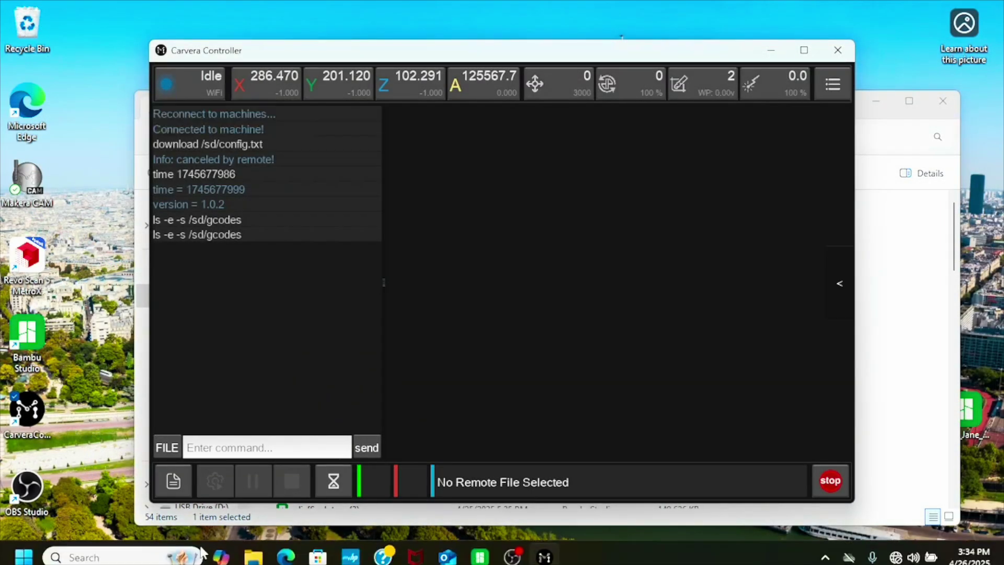
click(178, 480)
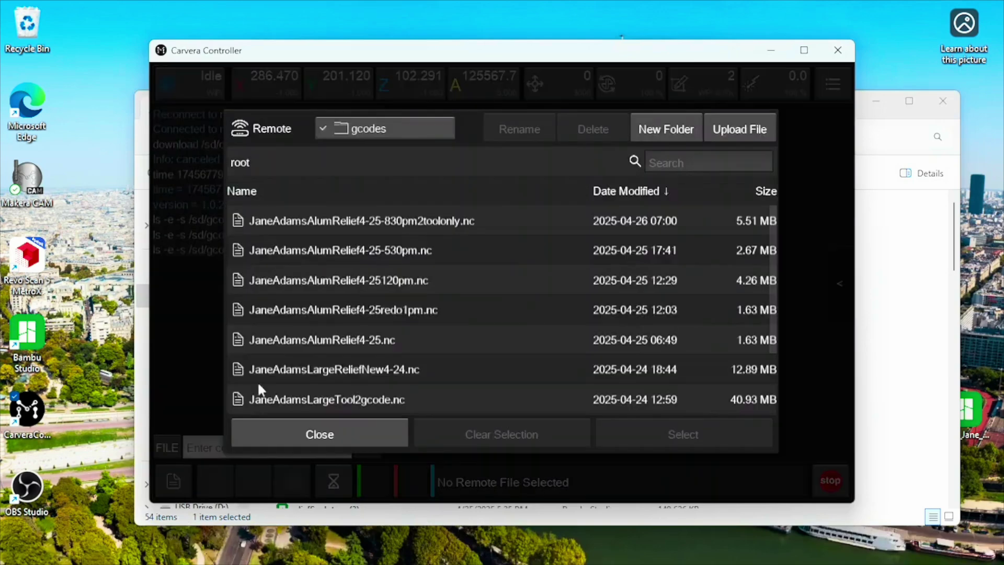
click(731, 131)
click(370, 134)
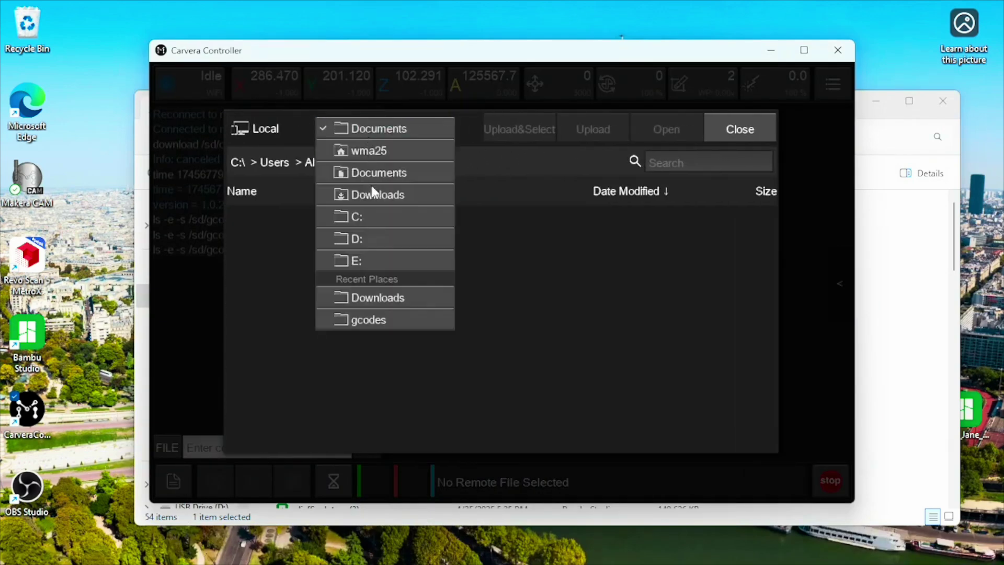
click(376, 194)
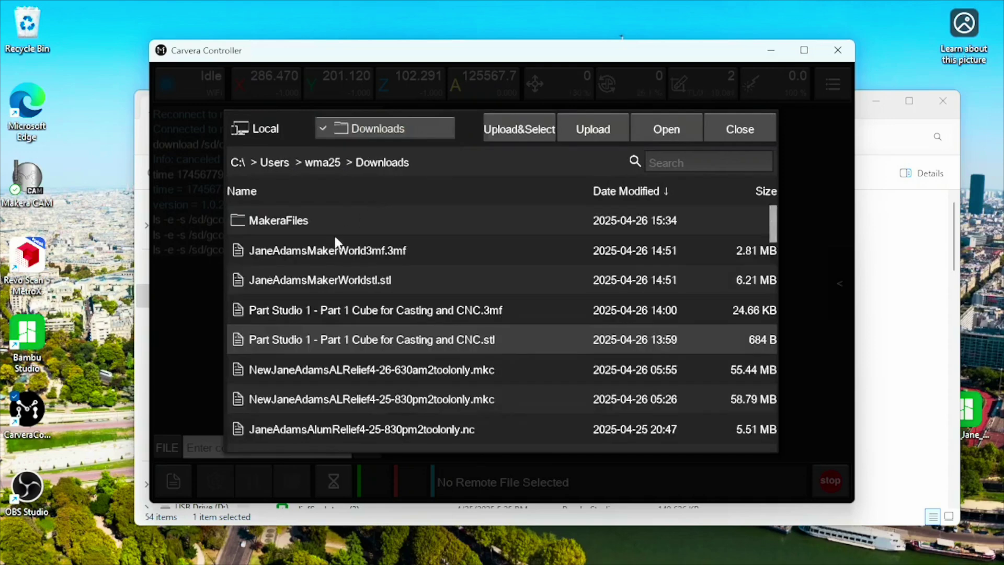
double_click(287, 216)
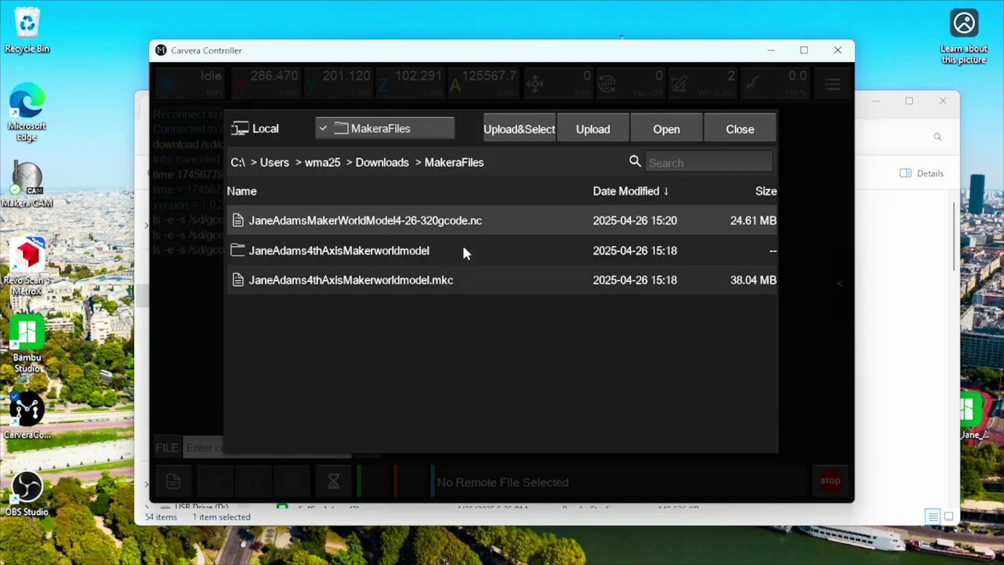
click(506, 135)
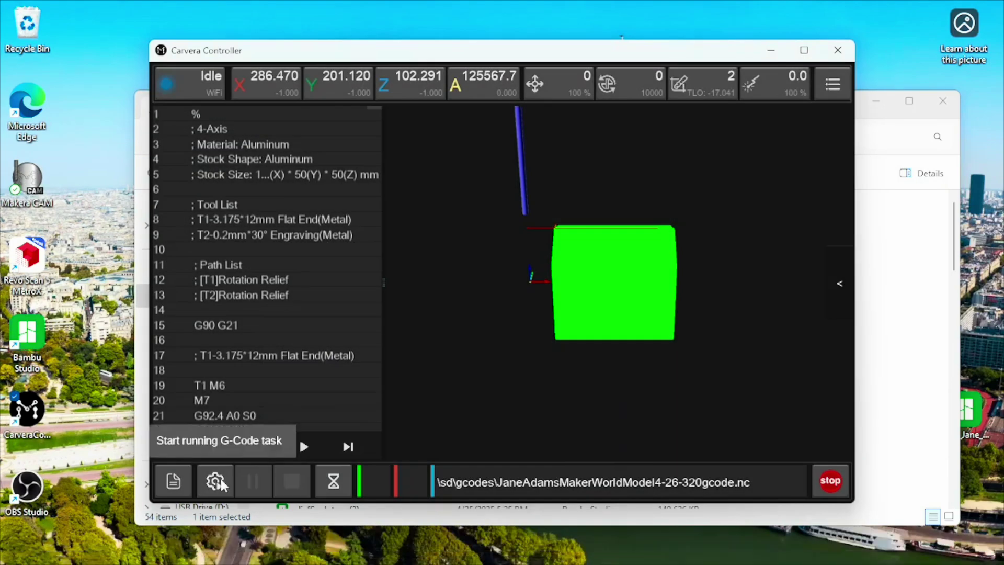
Set the work origin to 4Axis Origin with X offset 40, giving (40, 0) from the headstock.
click(215, 481)
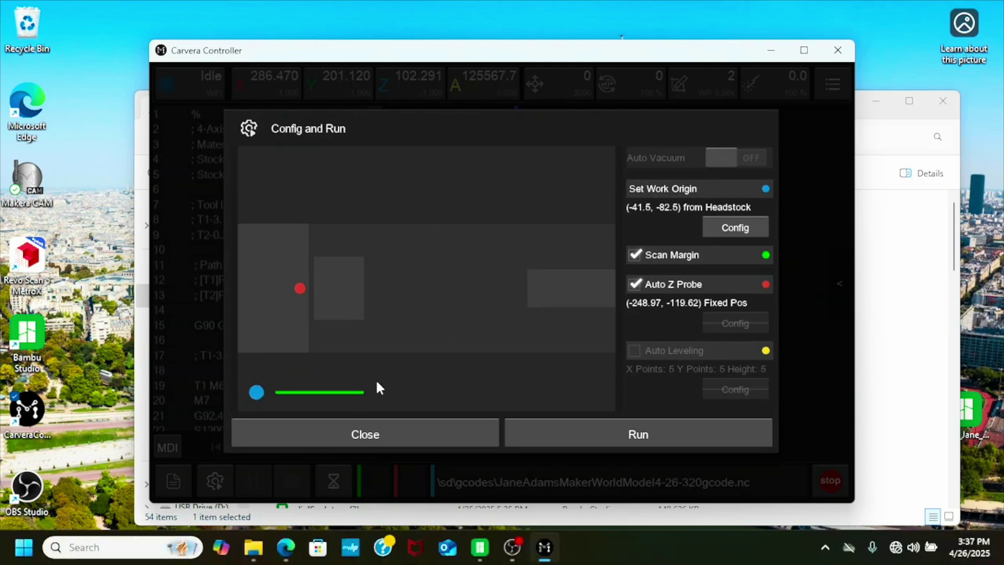
click(721, 226)
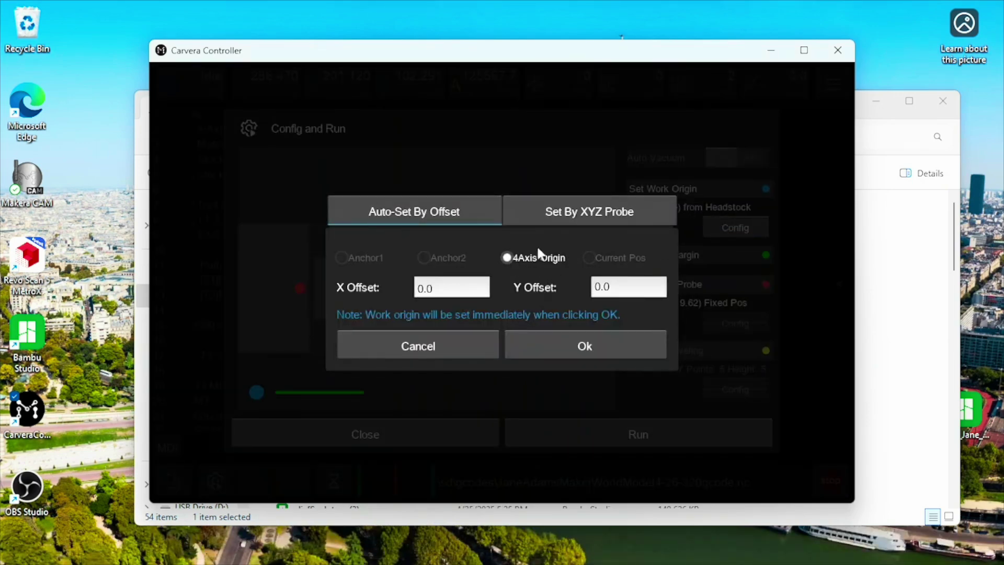
click(440, 287)
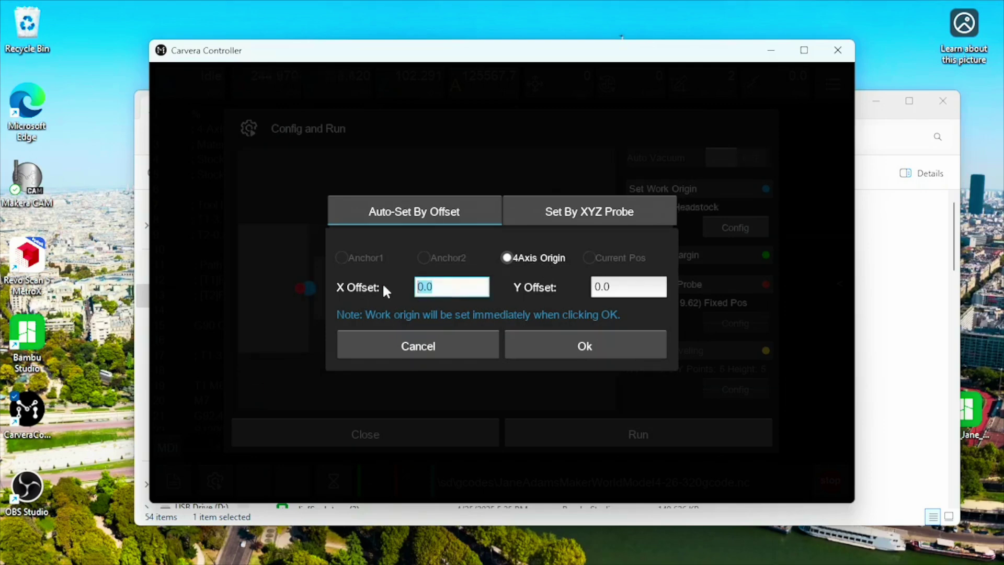
text(40)
click(588, 347)
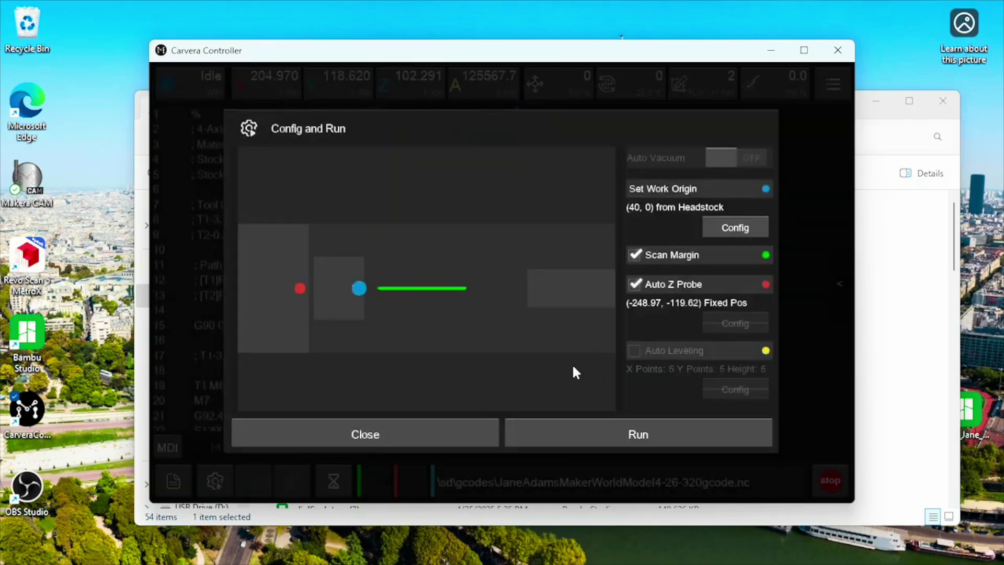